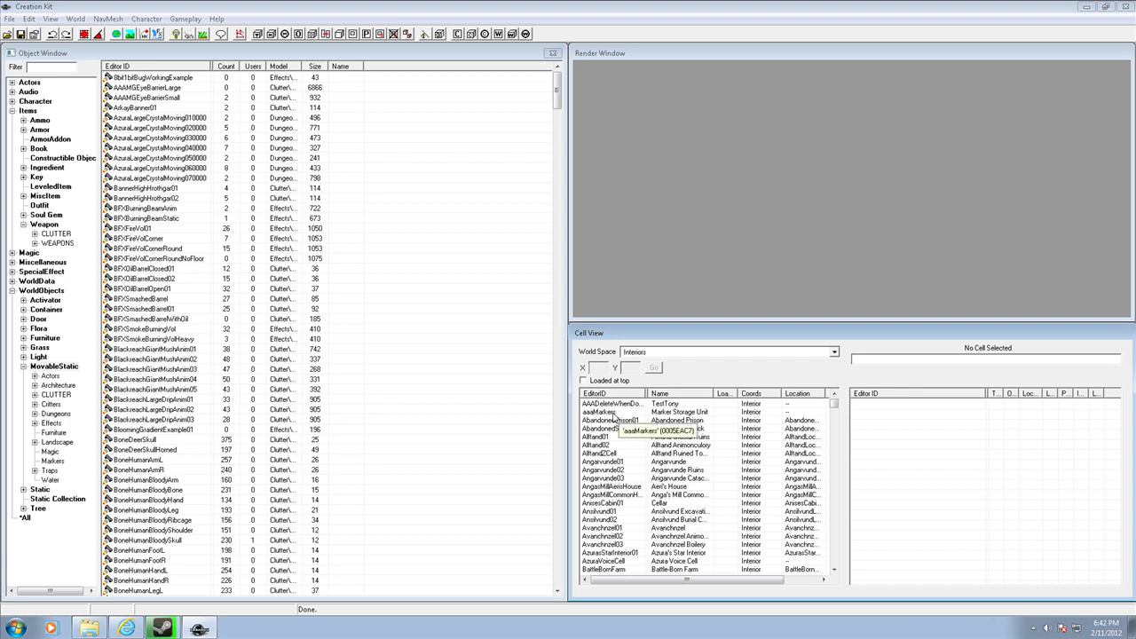
Step: Review the plugin and master files selected for loading, leaving the selection unchanged
{"action": "left_click", "coordinate": [8, 18]}
{"action": "left_click", "coordinate": [14, 32]}
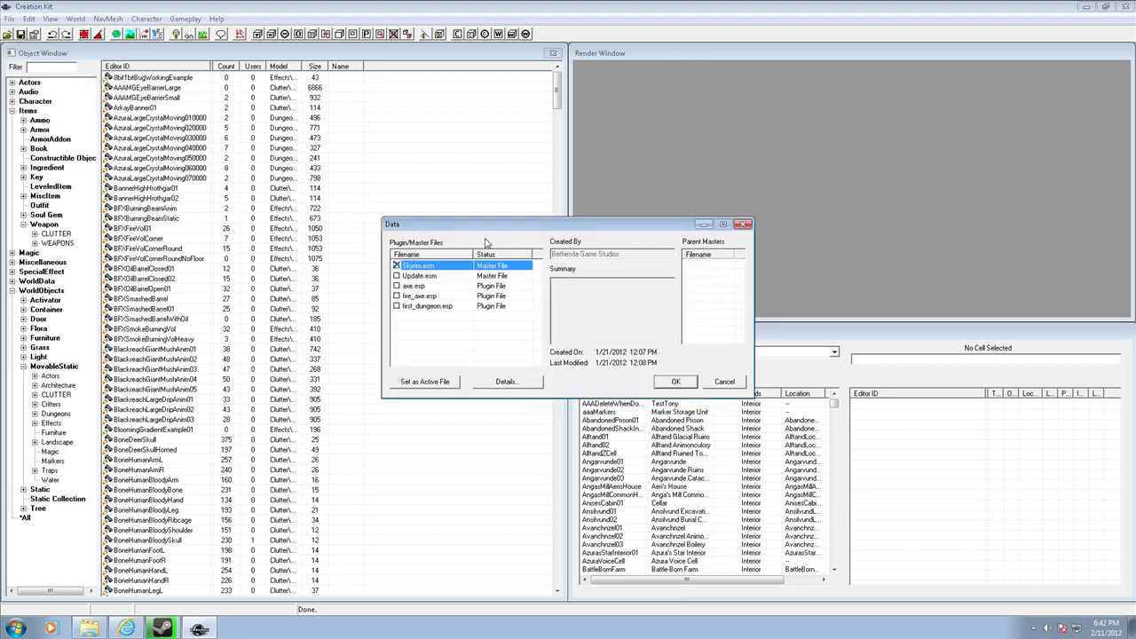
{"action": "left_click", "coordinate": [726, 381]}
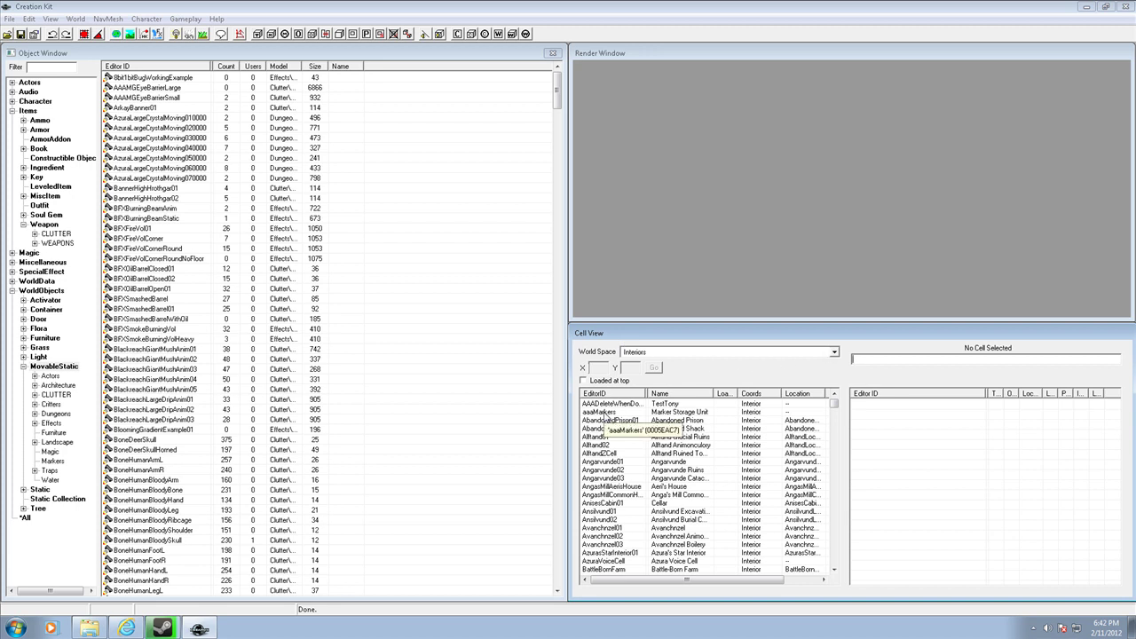
Step: Duplicate the interior cell aaaMarkers to get a base for a new cell
{"action": "left_click", "coordinate": [606, 414]}
{"action": "right_click", "coordinate": [606, 414]}
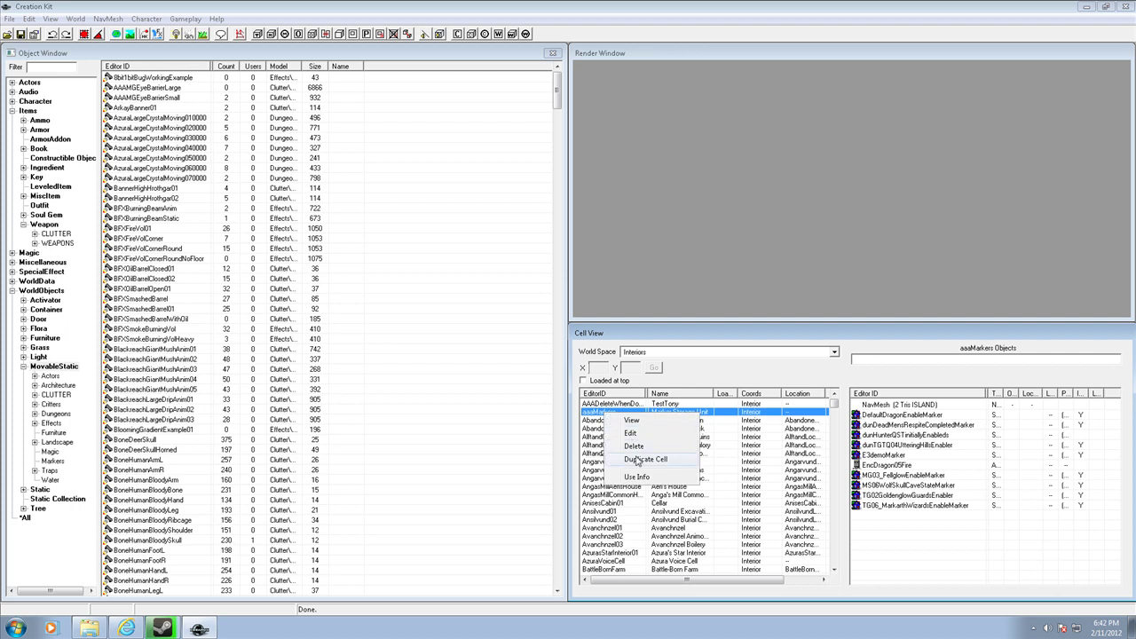
{"action": "left_click", "coordinate": [635, 461]}
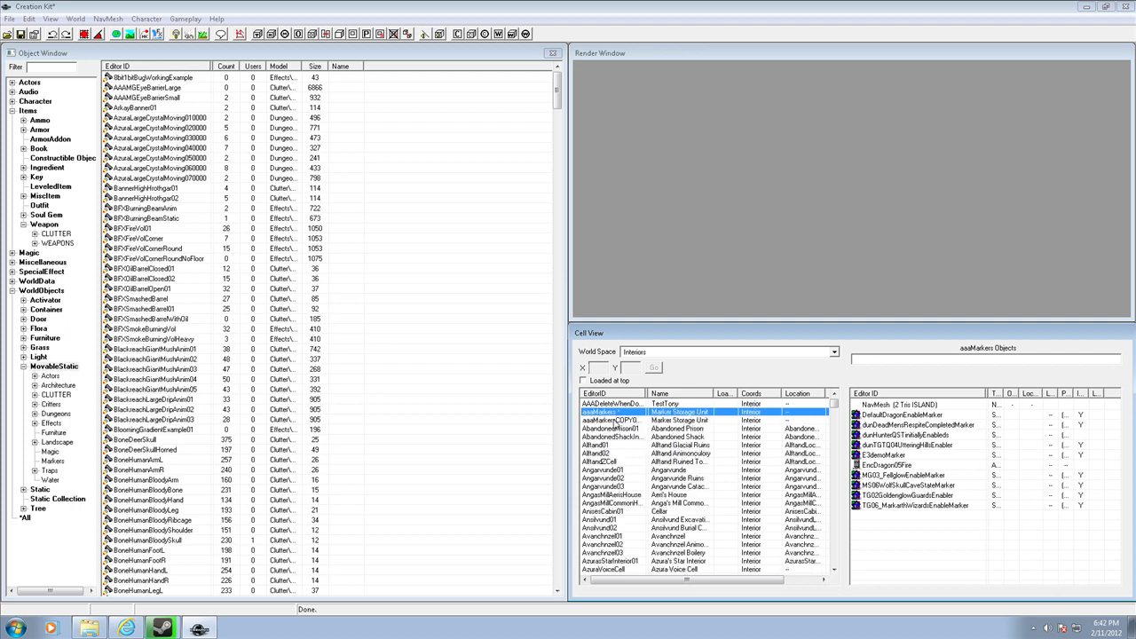
Step: Delete all objects inside the duplicated aaaMarkers cell, including its NavMesh and markers
{"action": "left_click", "coordinate": [610, 421]}
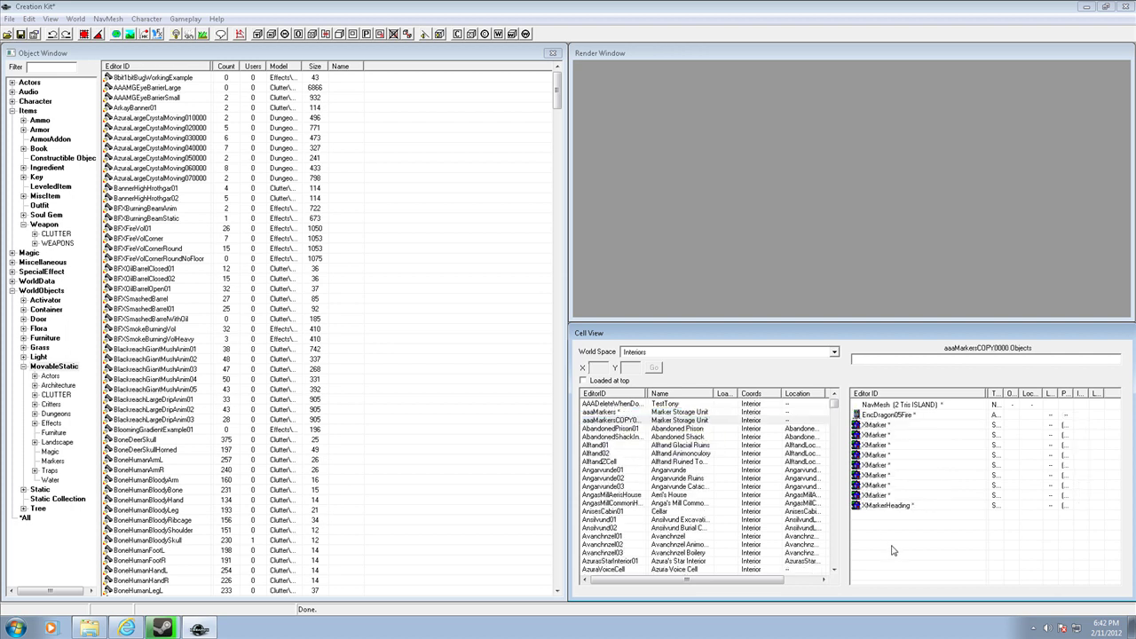
{"action": "left_click_drag", "start_coordinate": [893, 547], "coordinate": [895, 395]}
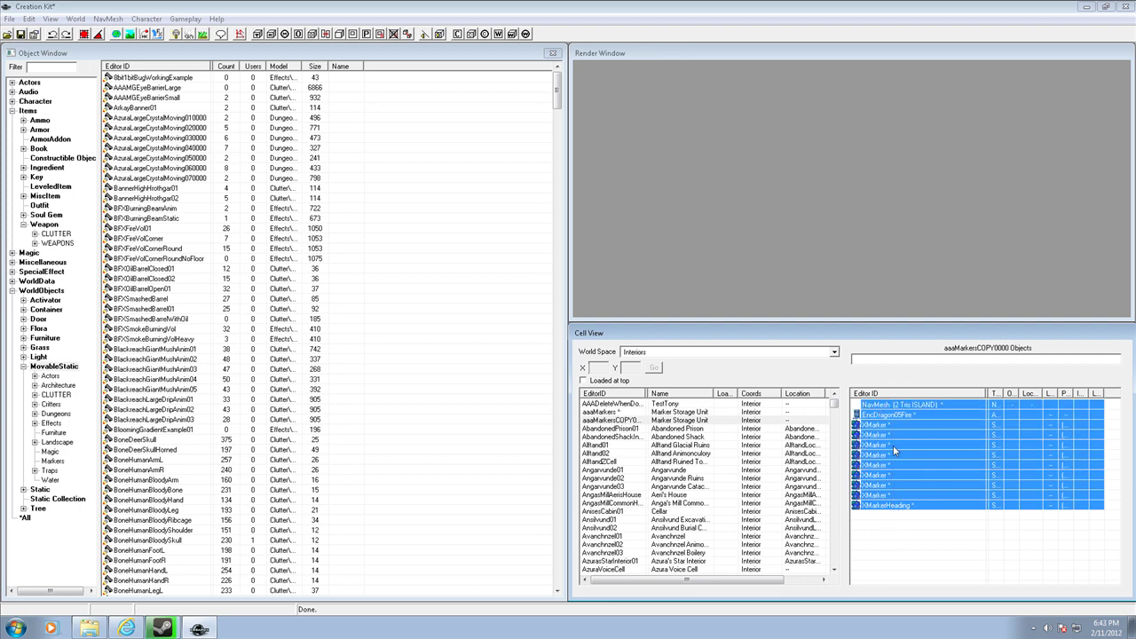
{"action": "left_click_drag", "start_coordinate": [923, 533], "coordinate": [917, 393]}
{"action": "key", "text": "Delete"}
{"action": "key", "text": "Return"}
Step: Rename the emptied copy of the aaaMarkers cell to Dungeon1
{"action": "left_click", "coordinate": [610, 423]}
{"action": "left_click", "coordinate": [612, 428]}
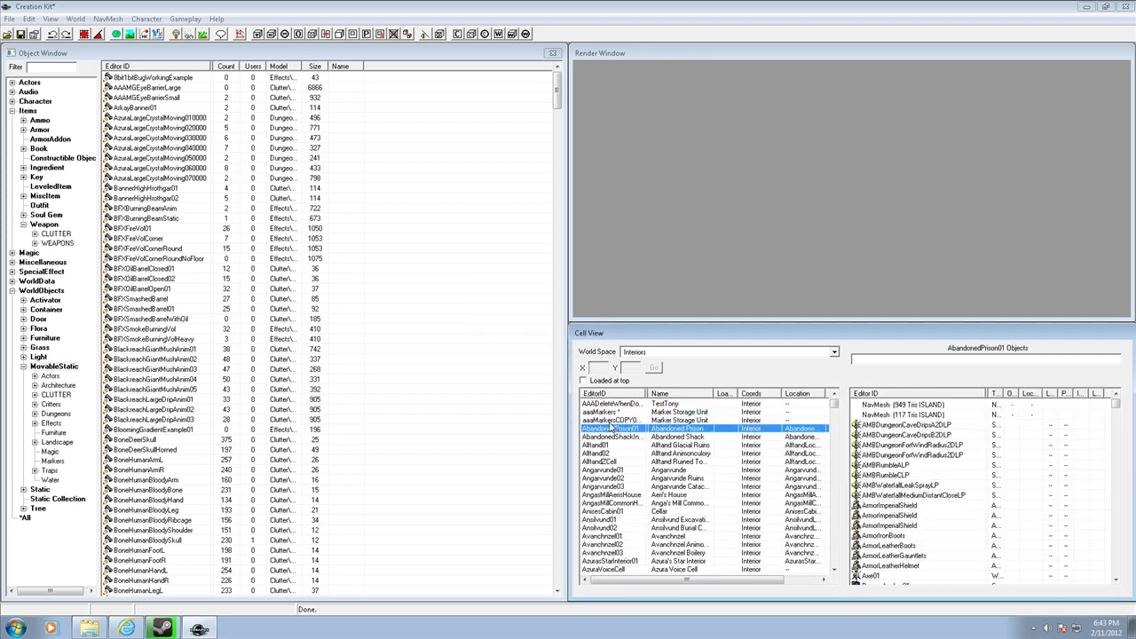
{"action": "left_click", "coordinate": [609, 421]}
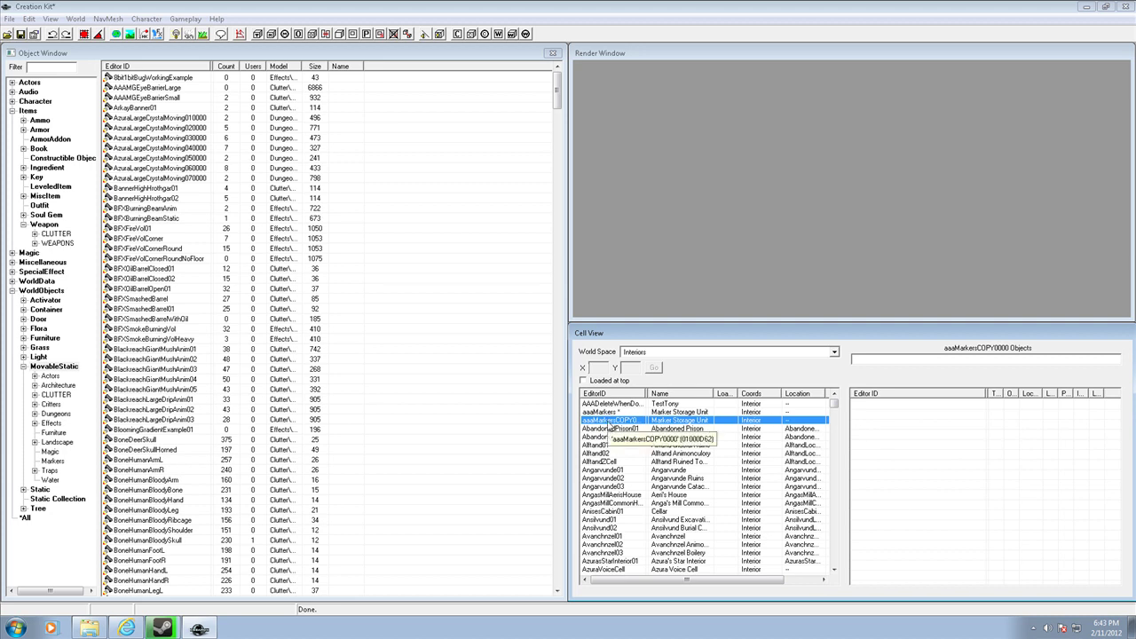
{"action": "left_click", "coordinate": [610, 423]}
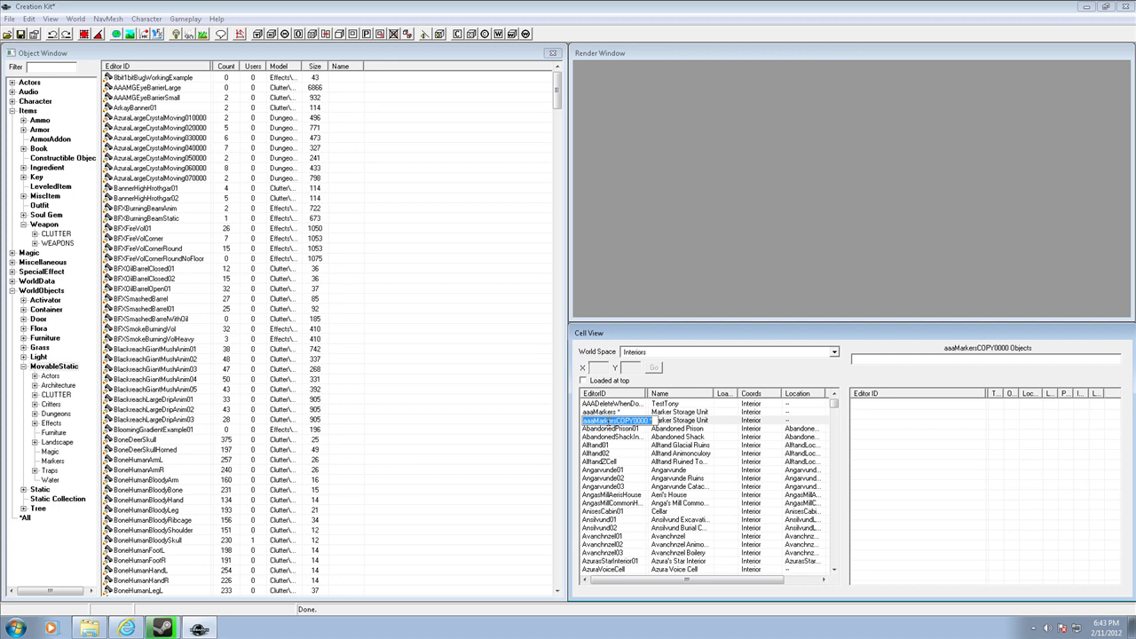
{"action": "type", "text": "D"}
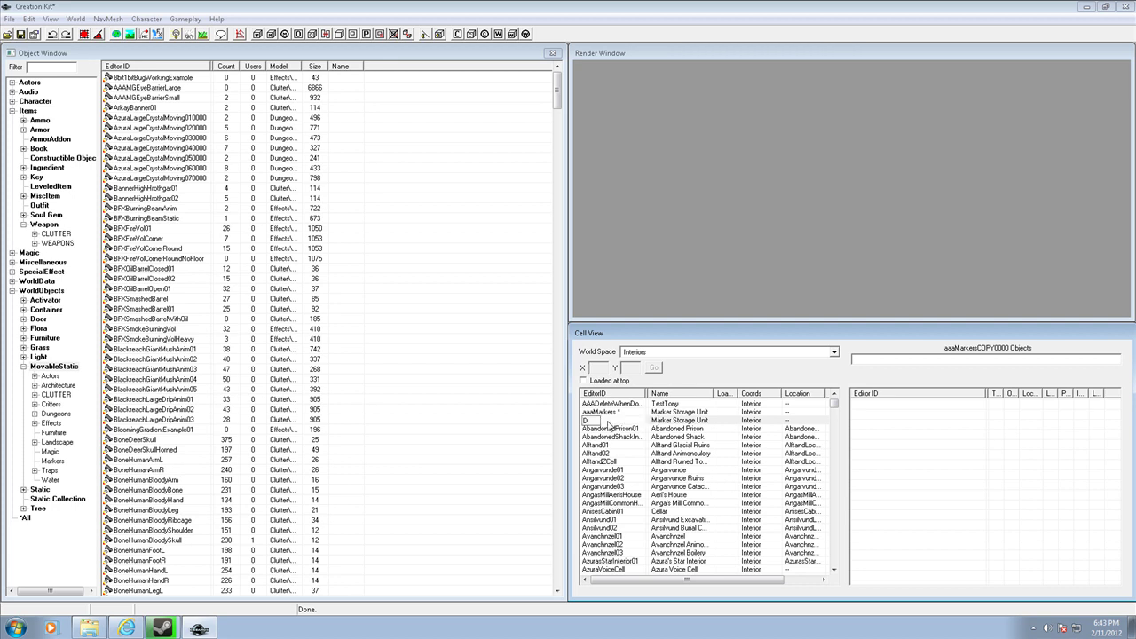
{"action": "type", "text": "ungeon1"}
{"action": "key", "text": "Return"}
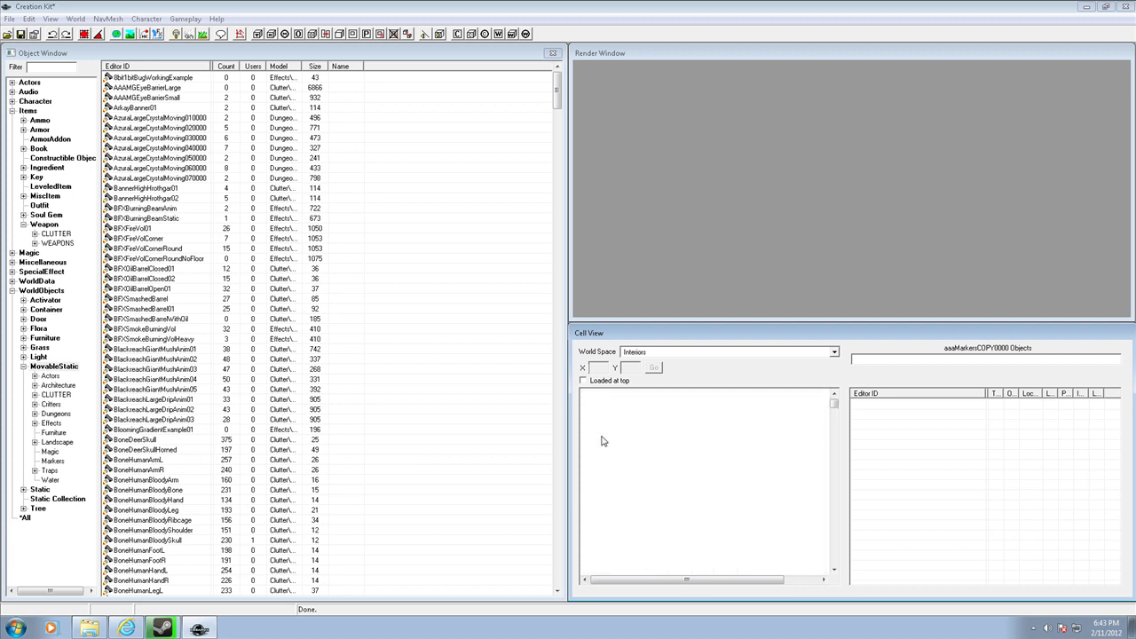
Step: Find the Dungeon1 cell in the interiors list and load it for viewing in the render window
{"action": "left_click", "coordinate": [609, 439]}
{"action": "left_click", "coordinate": [612, 512]}
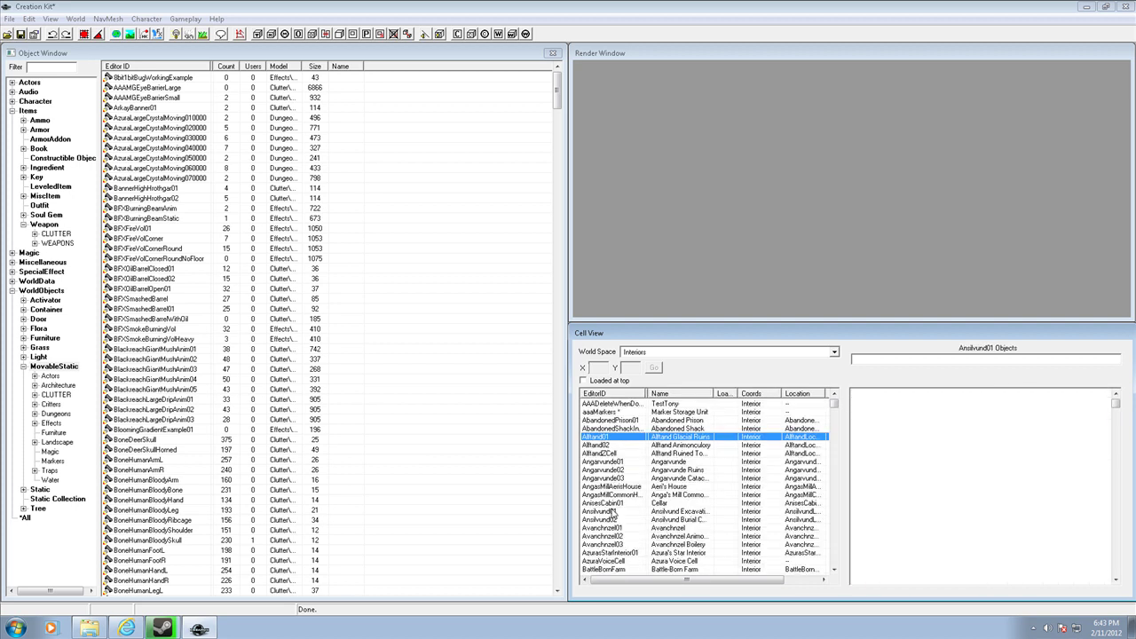
{"action": "scroll", "coordinate": [618, 512], "scroll_direction": "down", "scroll_amount": 7}
{"action": "scroll", "coordinate": [618, 513], "scroll_direction": "down", "scroll_amount": 10}
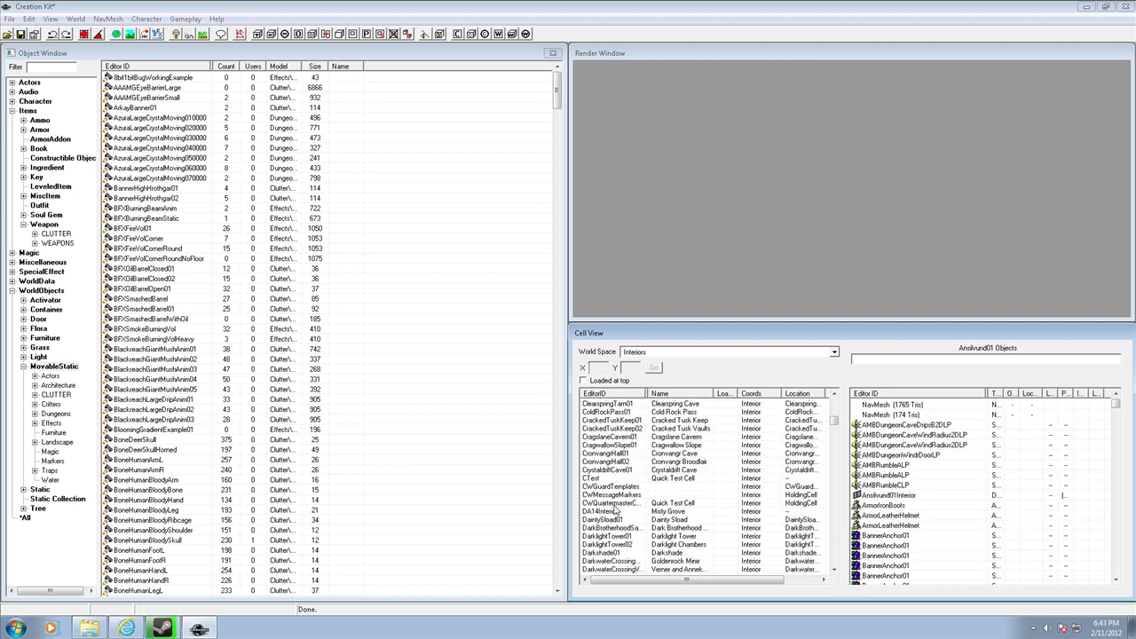
{"action": "left_click", "coordinate": [609, 528]}
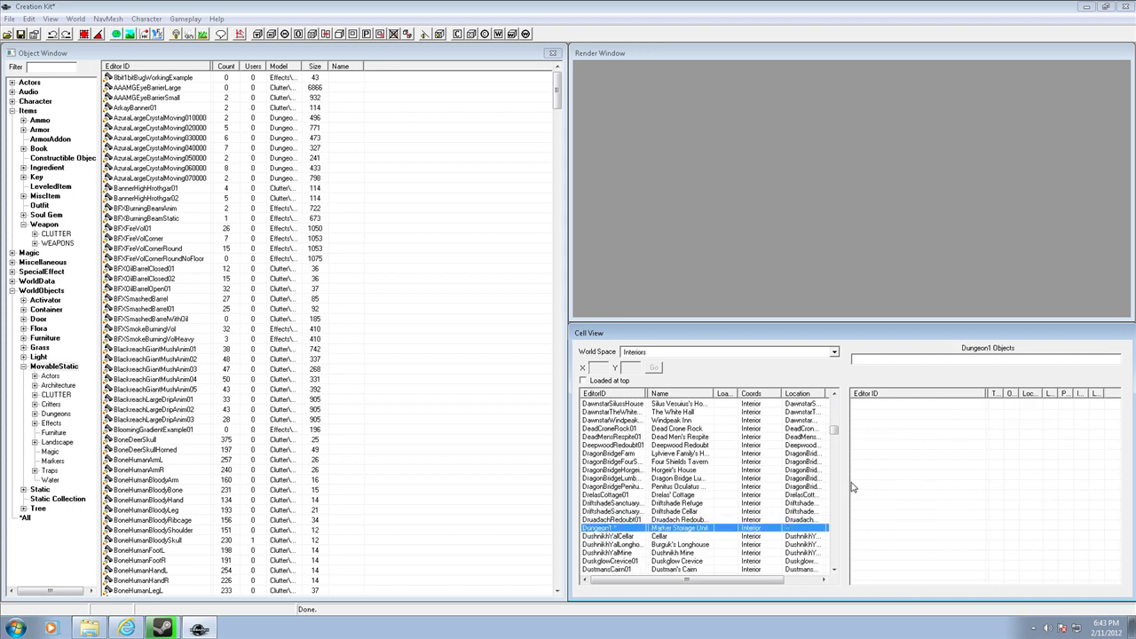
{"action": "right_click", "coordinate": [597, 529]}
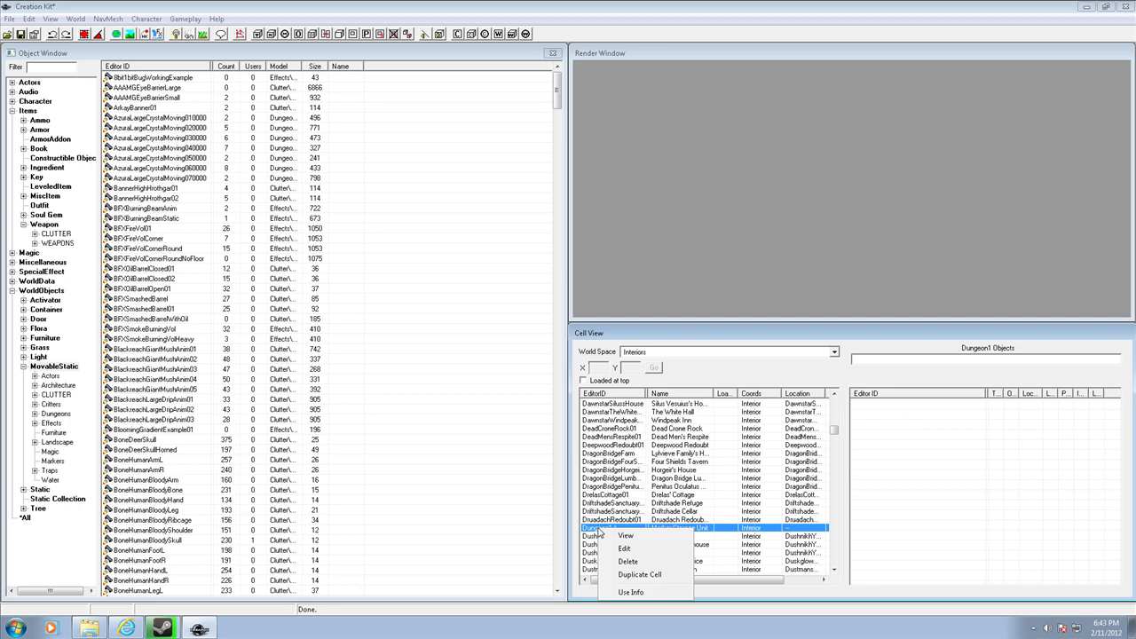
{"action": "left_click", "coordinate": [624, 537]}
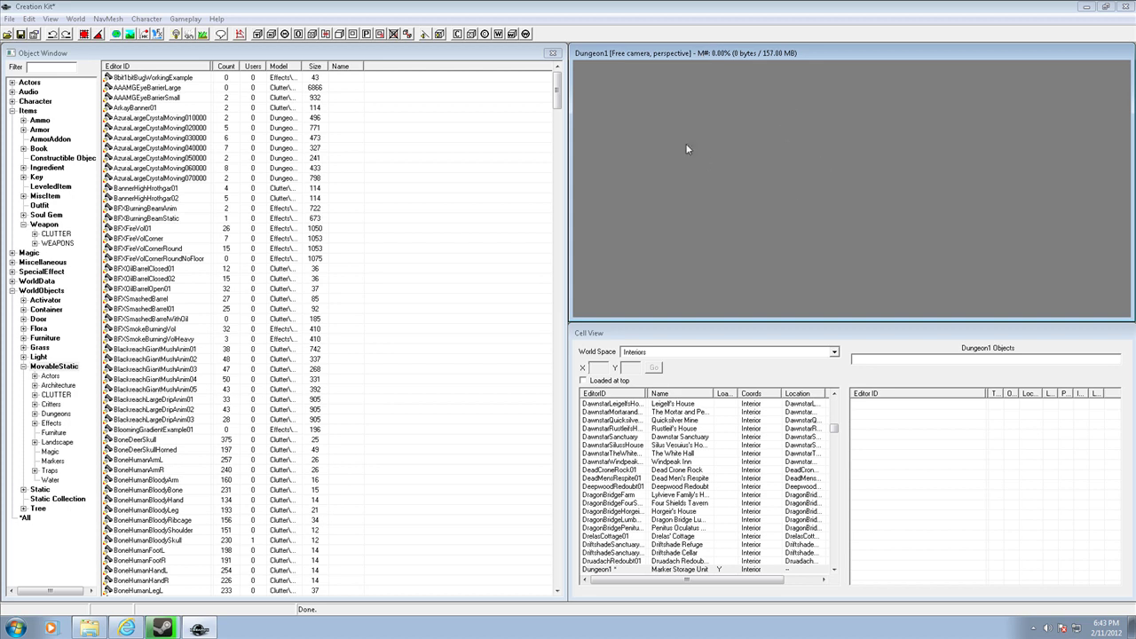
Step: Apply render window movement preferences with Snap To Grid at 128 and Snap To Angle at 45
{"action": "right_click", "coordinate": [807, 153]}
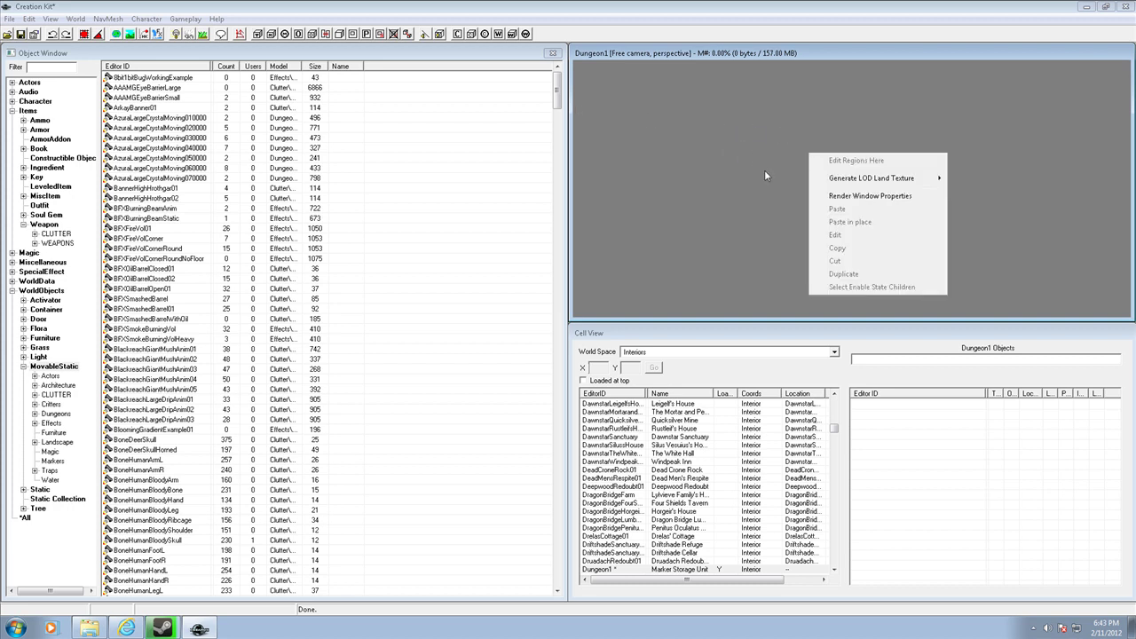
{"action": "left_click", "coordinate": [851, 196]}
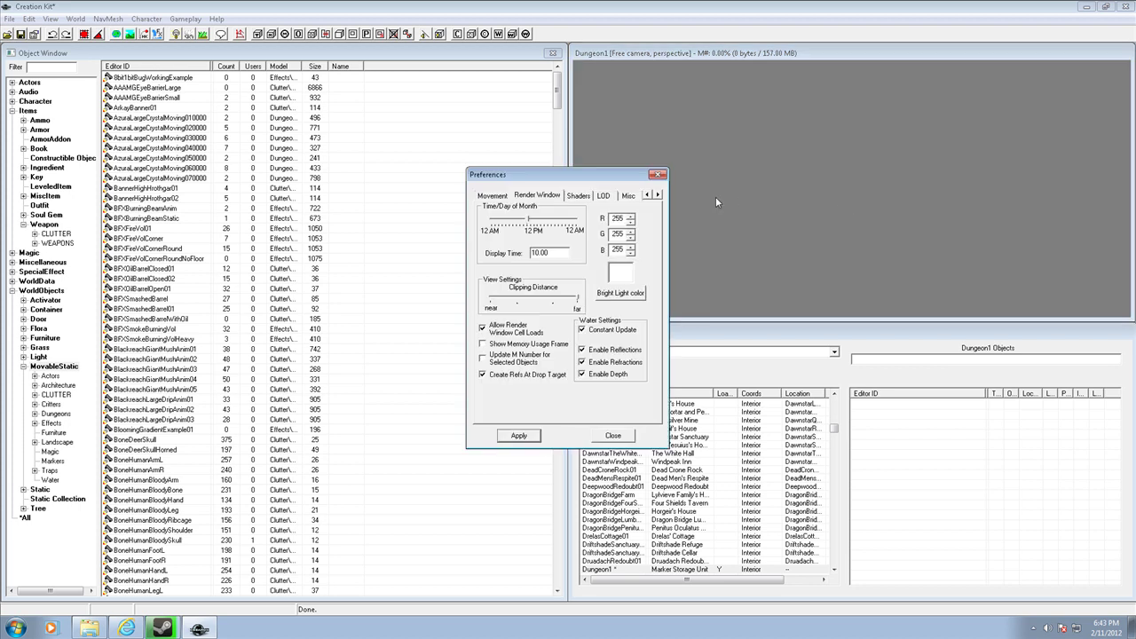
{"action": "left_click", "coordinate": [503, 198]}
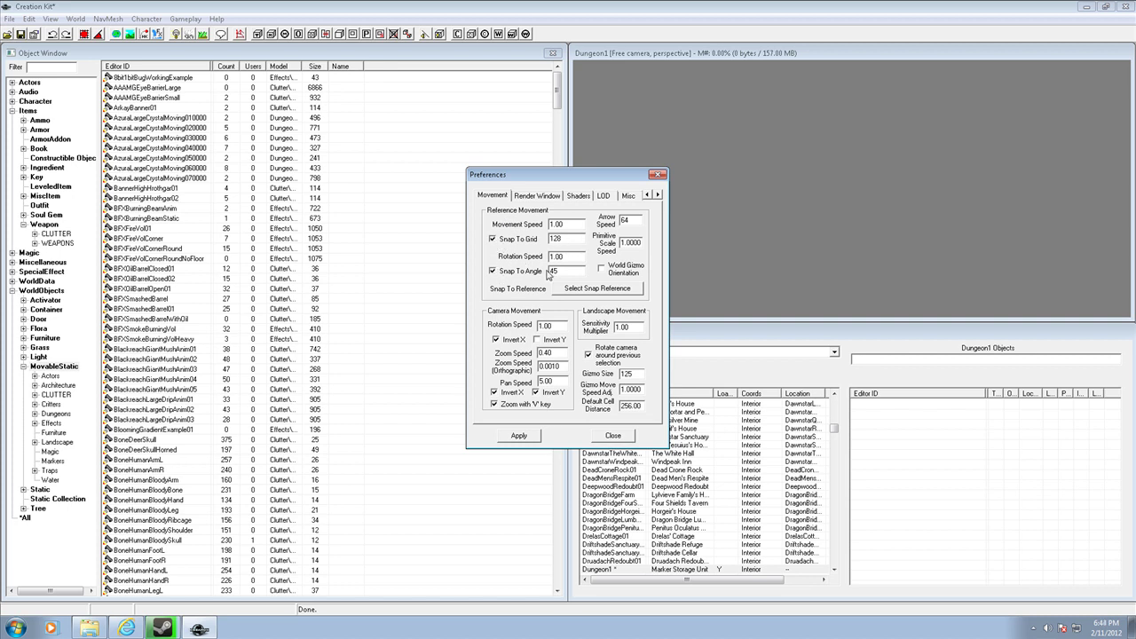
{"action": "left_click", "coordinate": [524, 436]}
{"action": "key", "text": "Escape"}
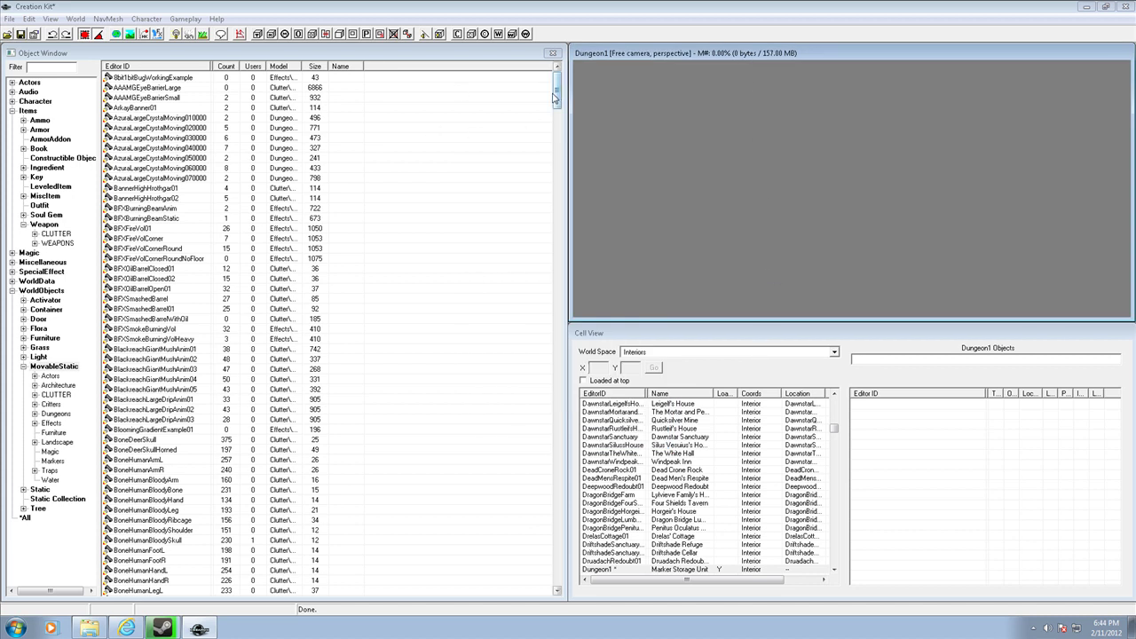
{"action": "mouse_move", "coordinate": [558, 88]}
{"action": "left_mouse_down"}
{"action": "mouse_move", "coordinate": [558, 99]}
{"action": "mouse_move", "coordinate": [560, 86]}
{"action": "left_mouse_up"}
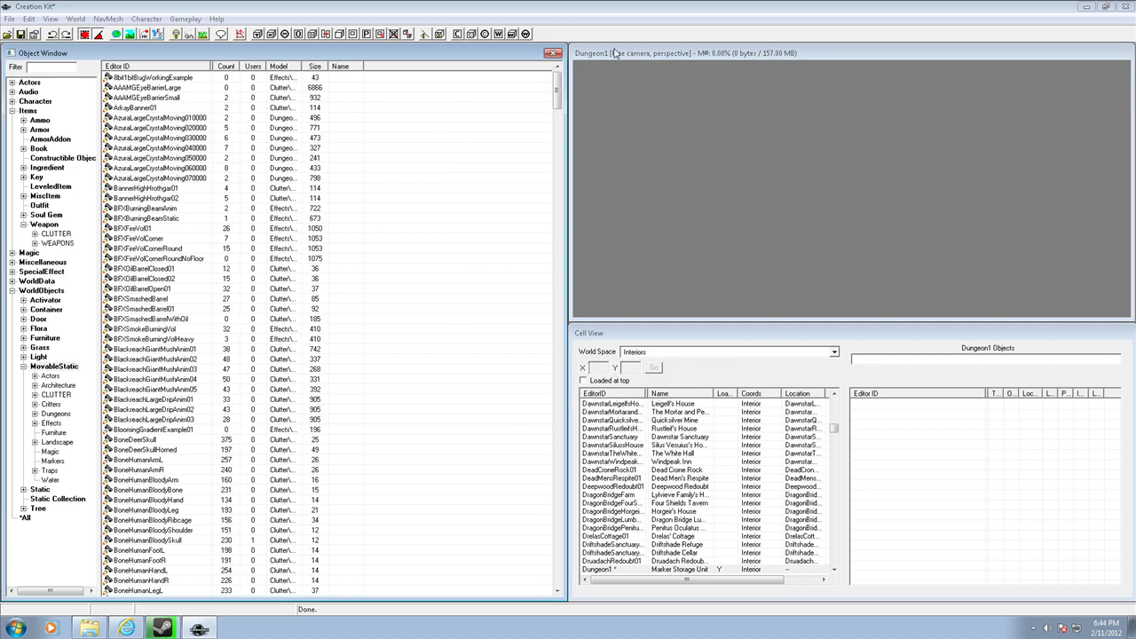
{"action": "left_click", "coordinate": [636, 59]}
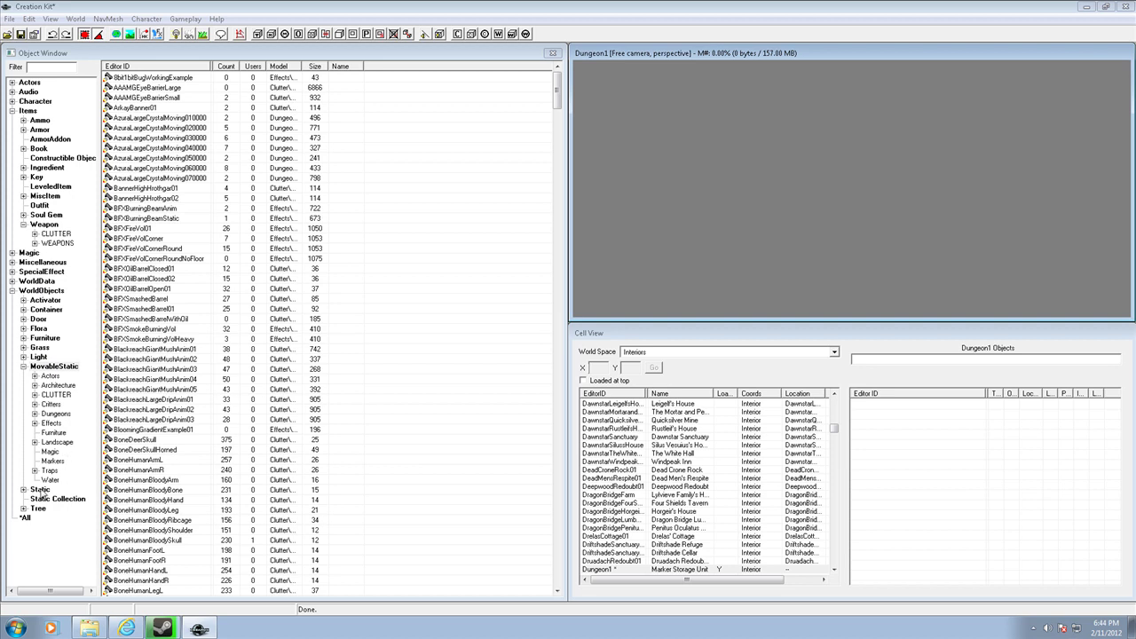
Step: Browse the static world objects to the small rooms category of the Nordic dungeon pieces
{"action": "left_click", "coordinate": [40, 491]}
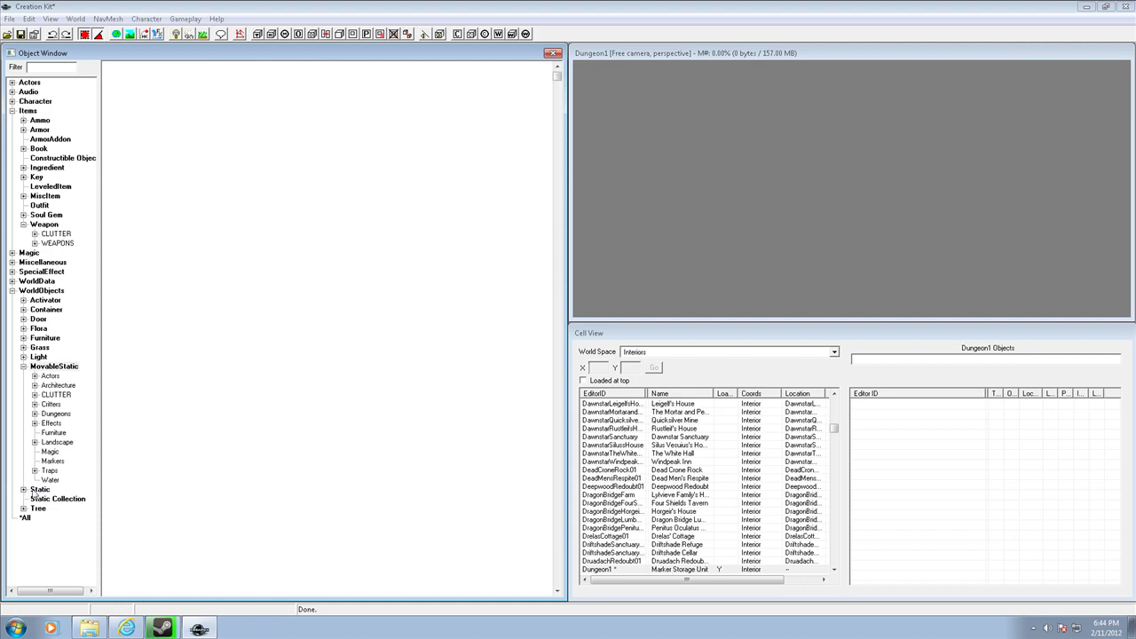
{"action": "left_click", "coordinate": [23, 490]}
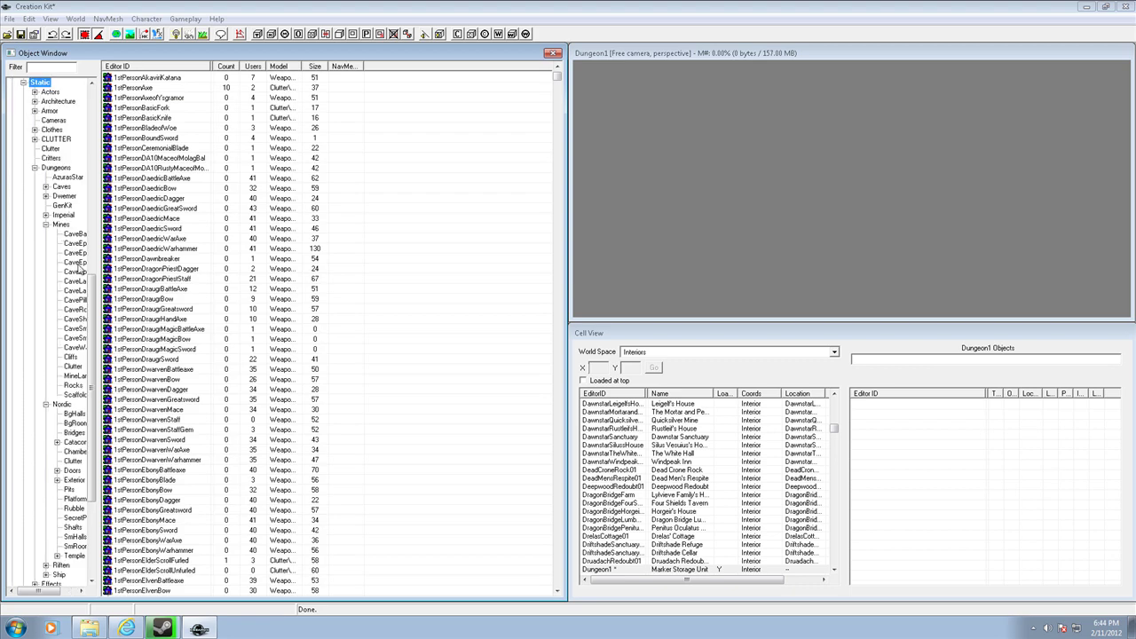
{"action": "mouse_move", "coordinate": [94, 295]}
{"action": "left_mouse_down"}
{"action": "mouse_move", "coordinate": [97, 308]}
{"action": "mouse_move", "coordinate": [100, 292]}
{"action": "left_mouse_up"}
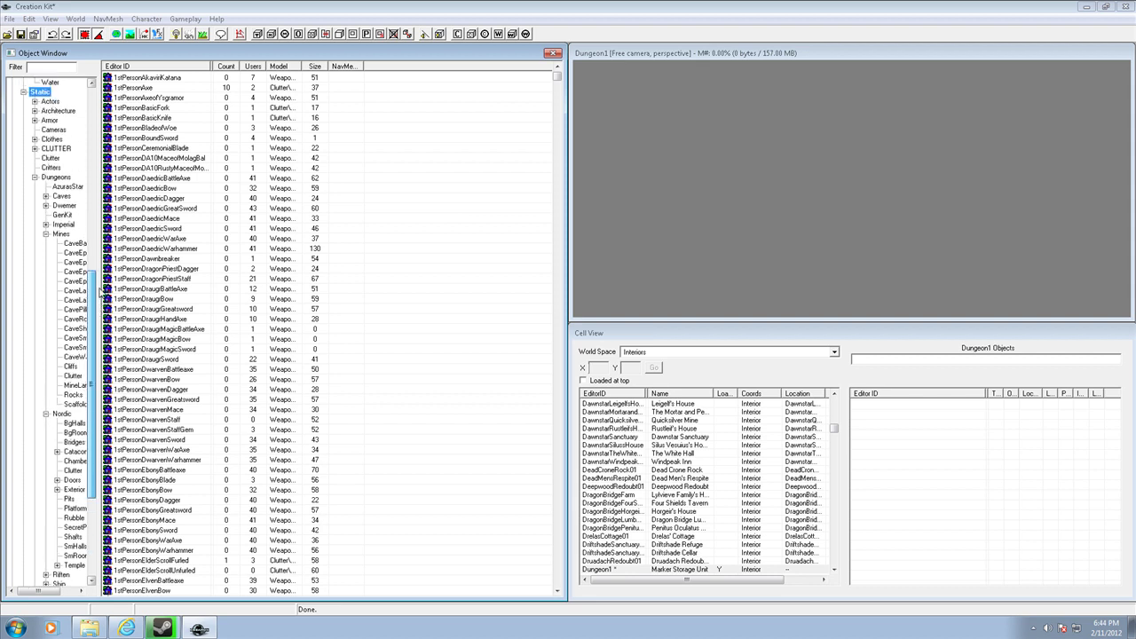
{"action": "left_click", "coordinate": [50, 180]}
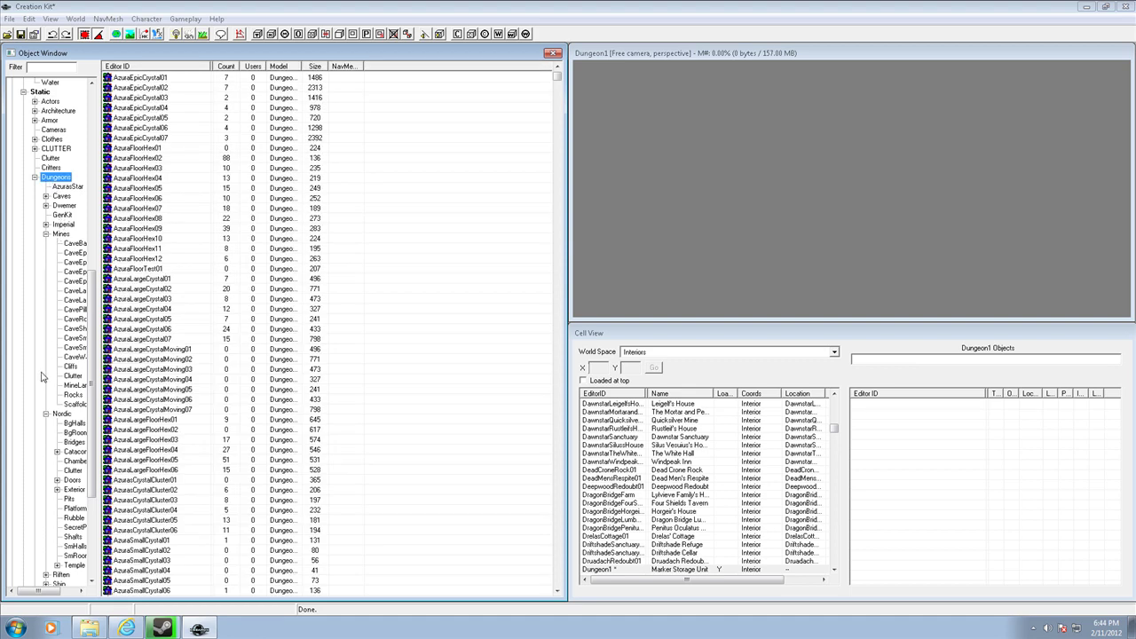
{"action": "left_click", "coordinate": [61, 414]}
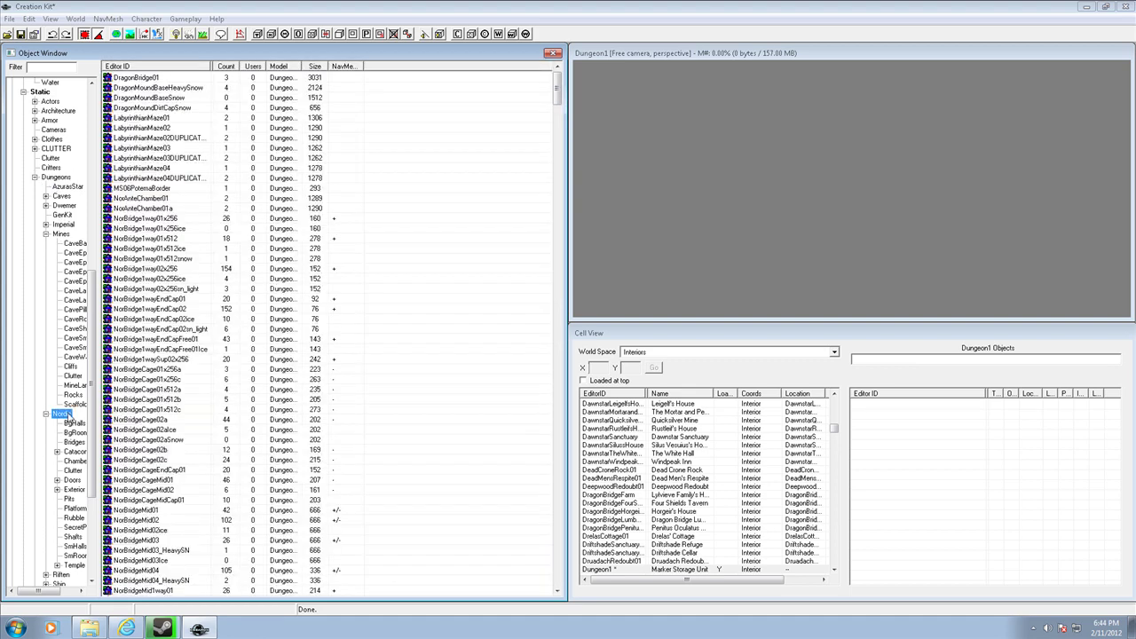
{"action": "left_click_drag", "start_coordinate": [93, 454], "coordinate": [93, 467]}
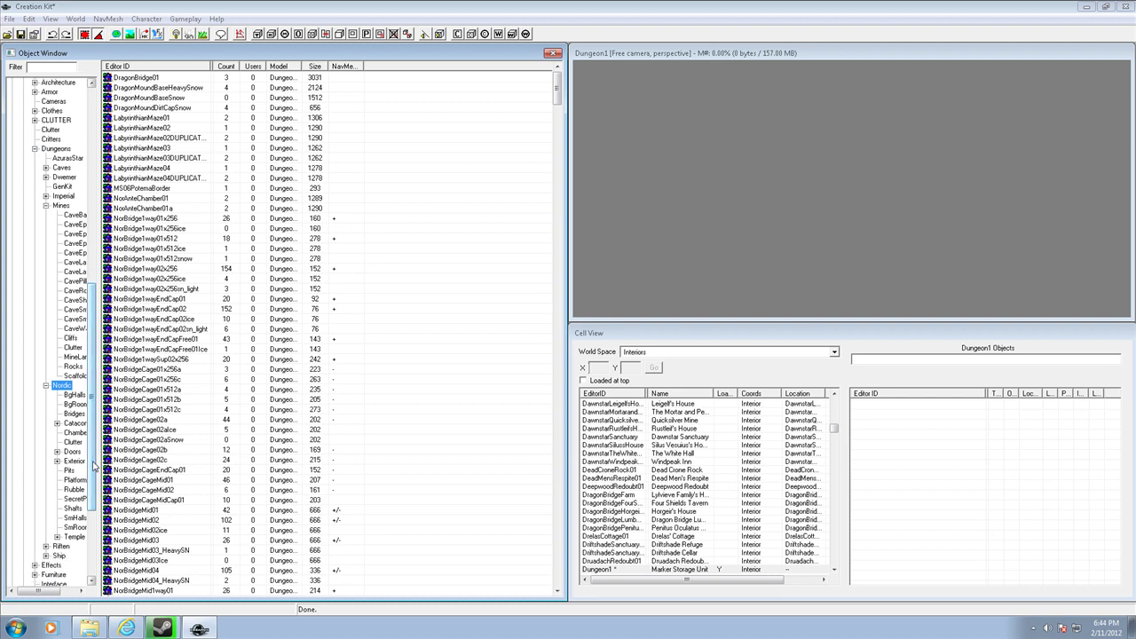
{"action": "left_click", "coordinate": [75, 527]}
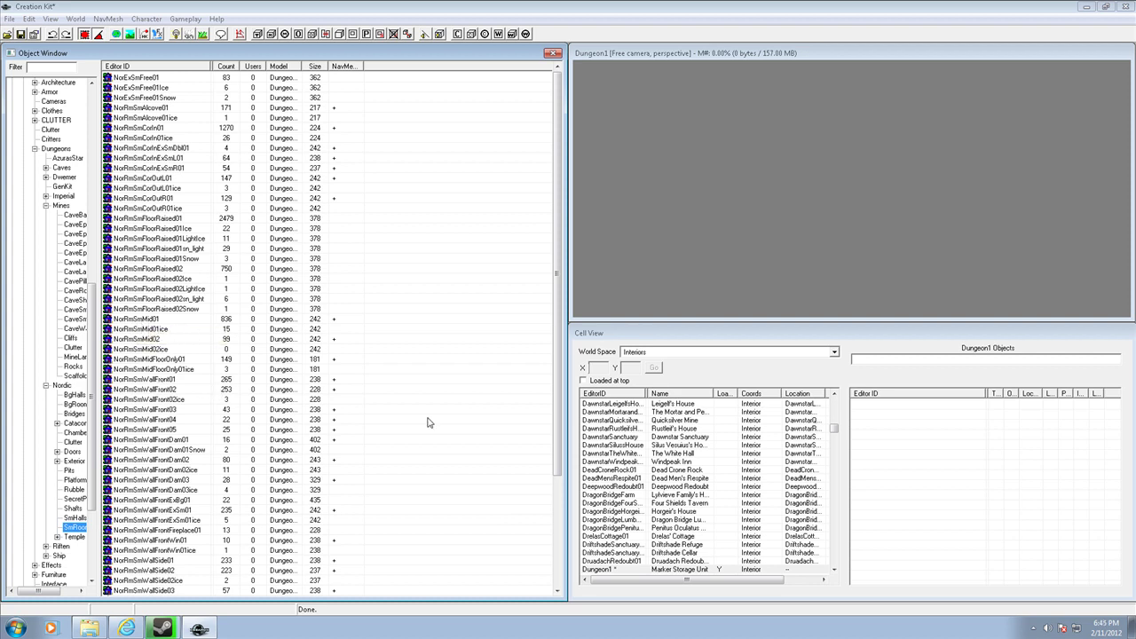
Step: Place the wall piece NorRmSmWallSide01 in the Dungeon1 cell and frame the whole piece from above
{"action": "left_click_drag", "start_coordinate": [557, 383], "coordinate": [562, 458]}
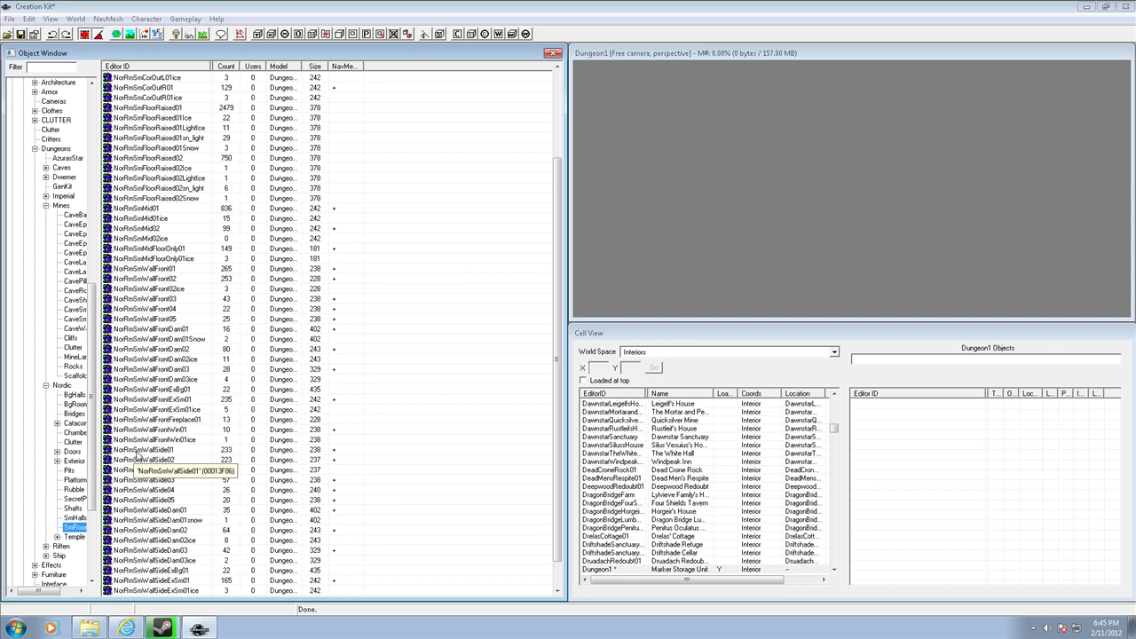
{"action": "left_click_drag", "start_coordinate": [139, 454], "coordinate": [835, 169]}
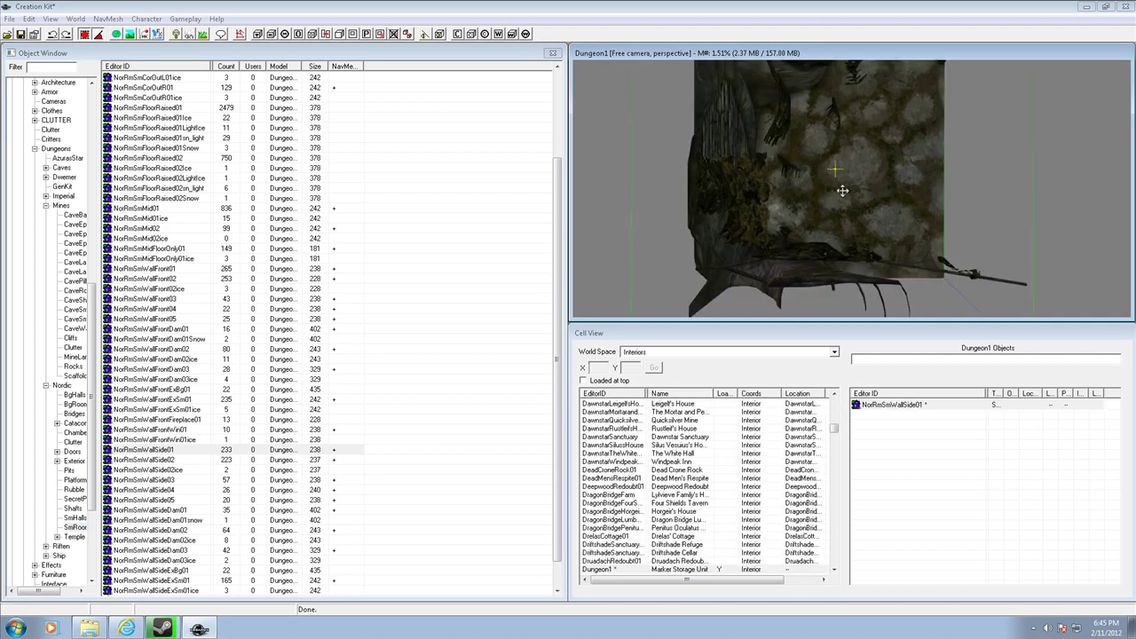
{"action": "mouse_move", "coordinate": [891, 204]}
{"action": "middle_mouse_down"}
{"action": "mouse_move", "coordinate": [884, 195]}
{"action": "mouse_move", "coordinate": [890, 206]}
{"action": "middle_mouse_up"}
{"action": "middle_click_drag", "start_coordinate": [964, 206], "coordinate": [874, 202]}
{"action": "left_click_drag", "start_coordinate": [731, 170], "coordinate": [748, 191]}
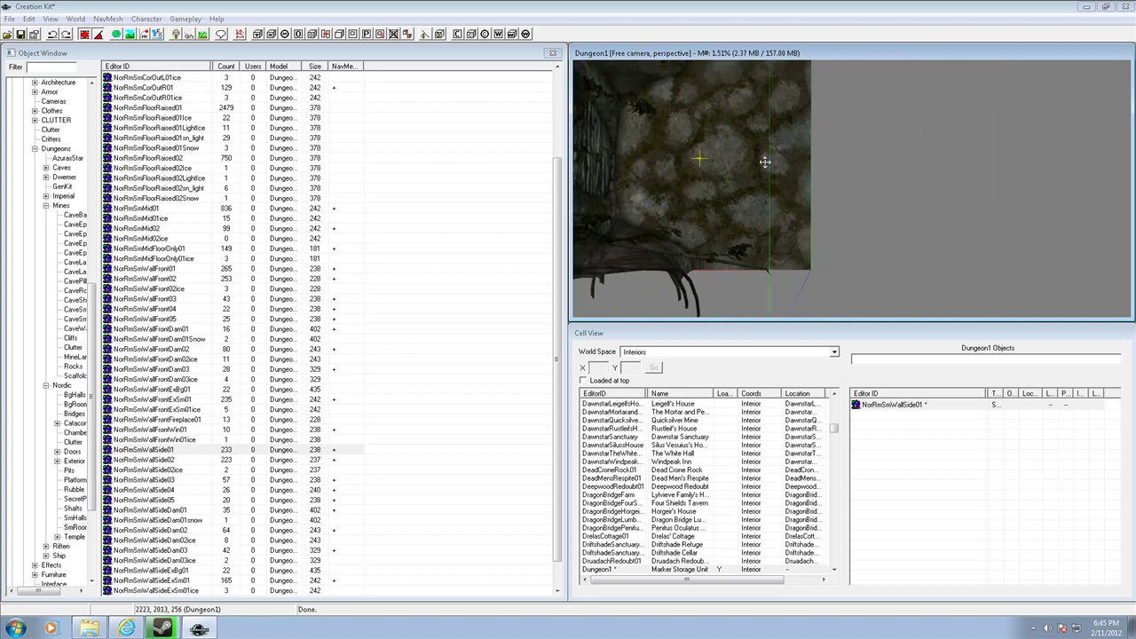
{"action": "middle_click_drag", "start_coordinate": [756, 170], "coordinate": [764, 174]}
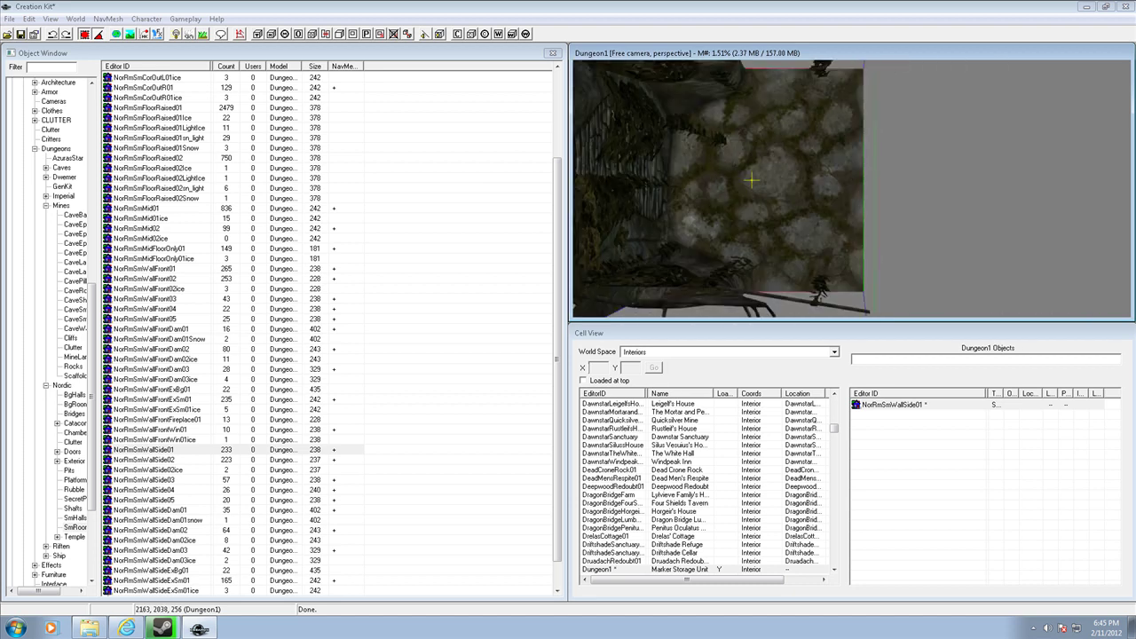
{"action": "scroll", "coordinate": [789, 192], "scroll_direction": "down", "scroll_amount": 2}
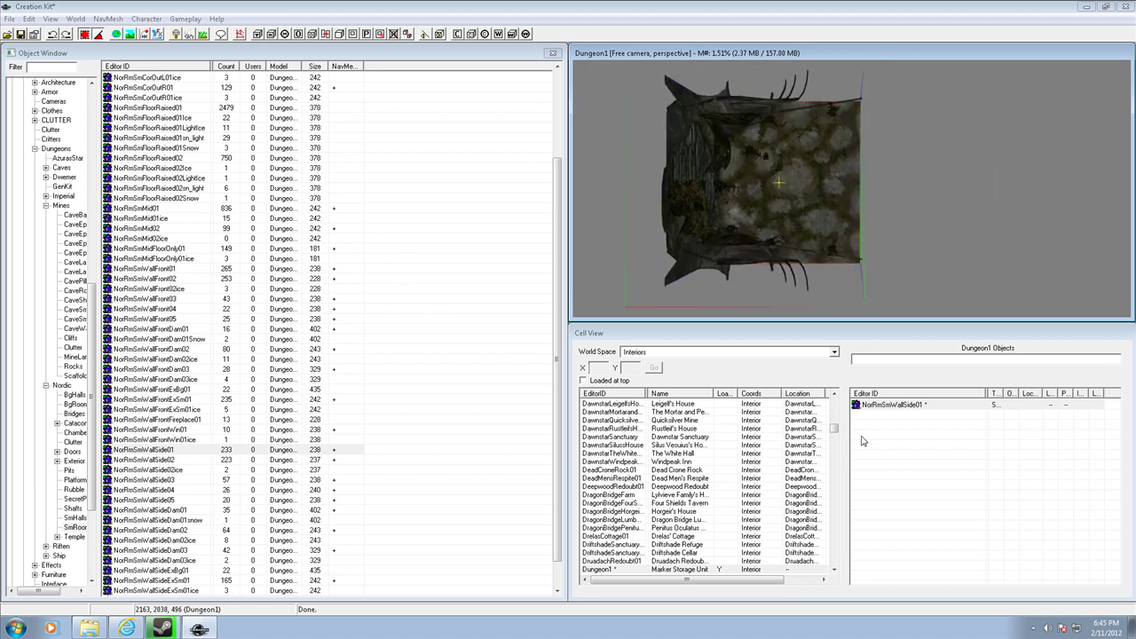
Step: Duplicate the NorRmSmWallSide01 piece and snap the copy against the original's lower end in the top-down view
{"action": "left_click", "coordinate": [913, 337]}
{"action": "right_click", "coordinate": [897, 408]}
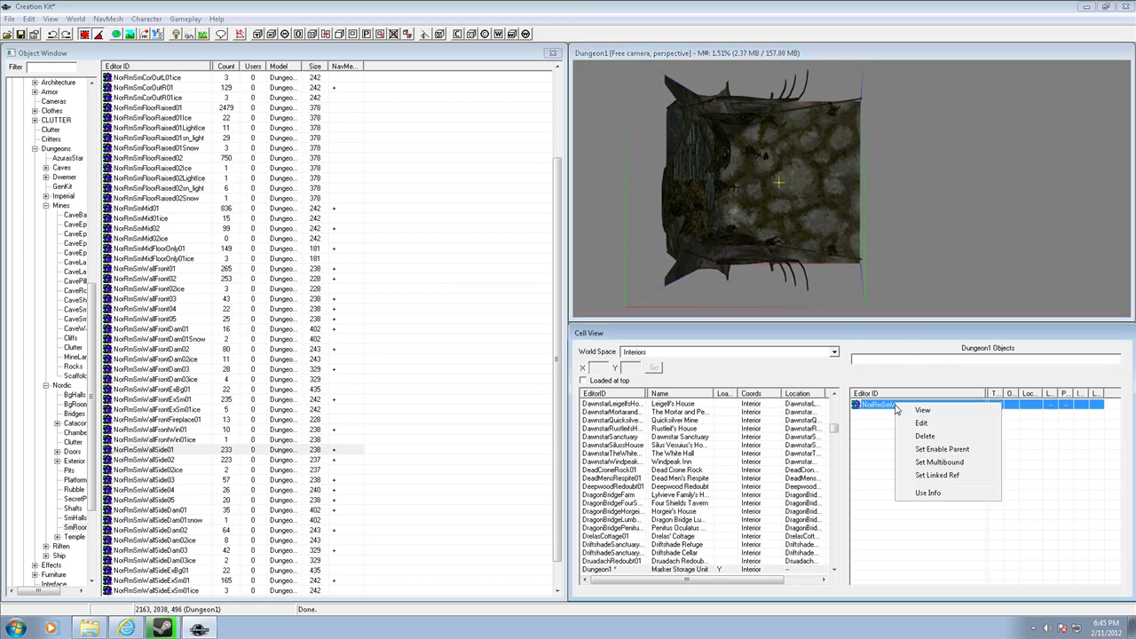
{"action": "left_click", "coordinate": [887, 421]}
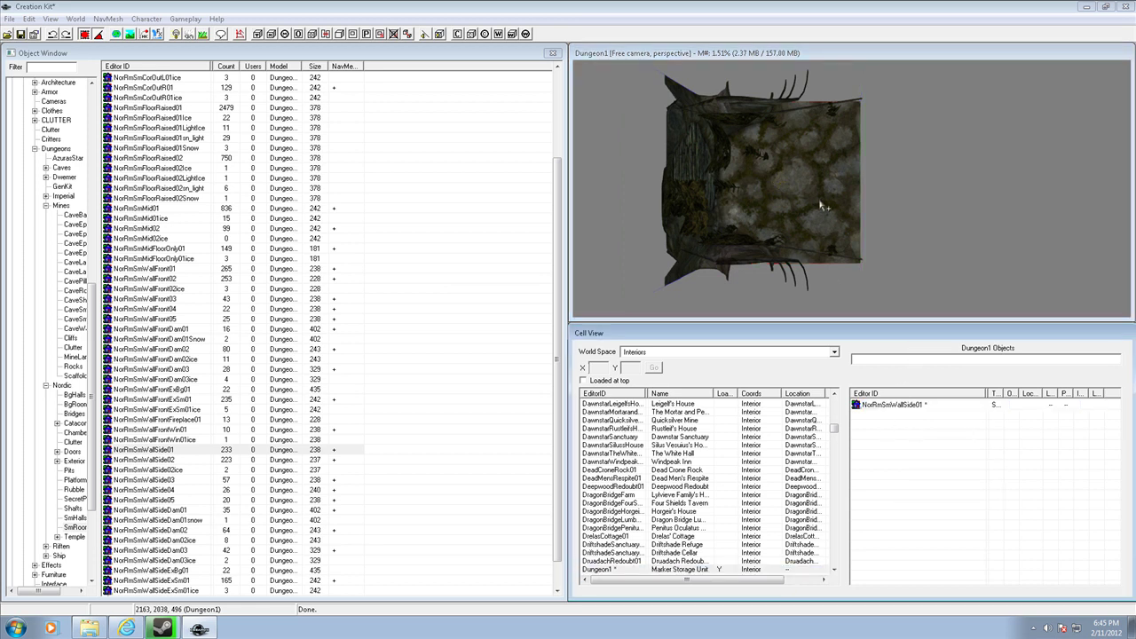
{"action": "left_click", "coordinate": [819, 200]}
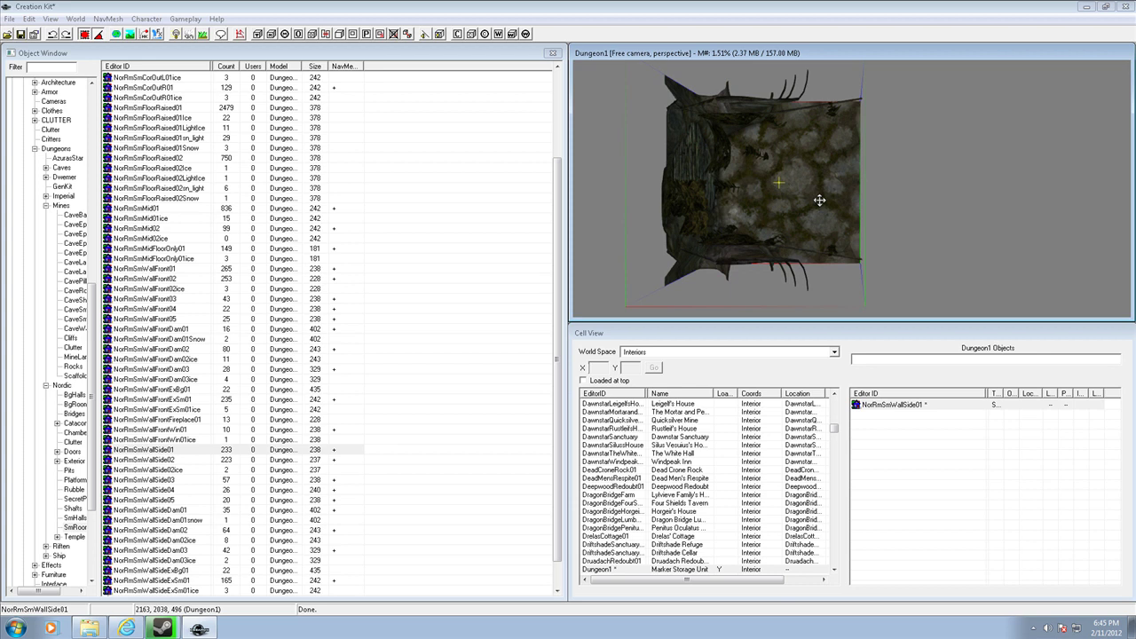
{"action": "left_click", "coordinate": [904, 415]}
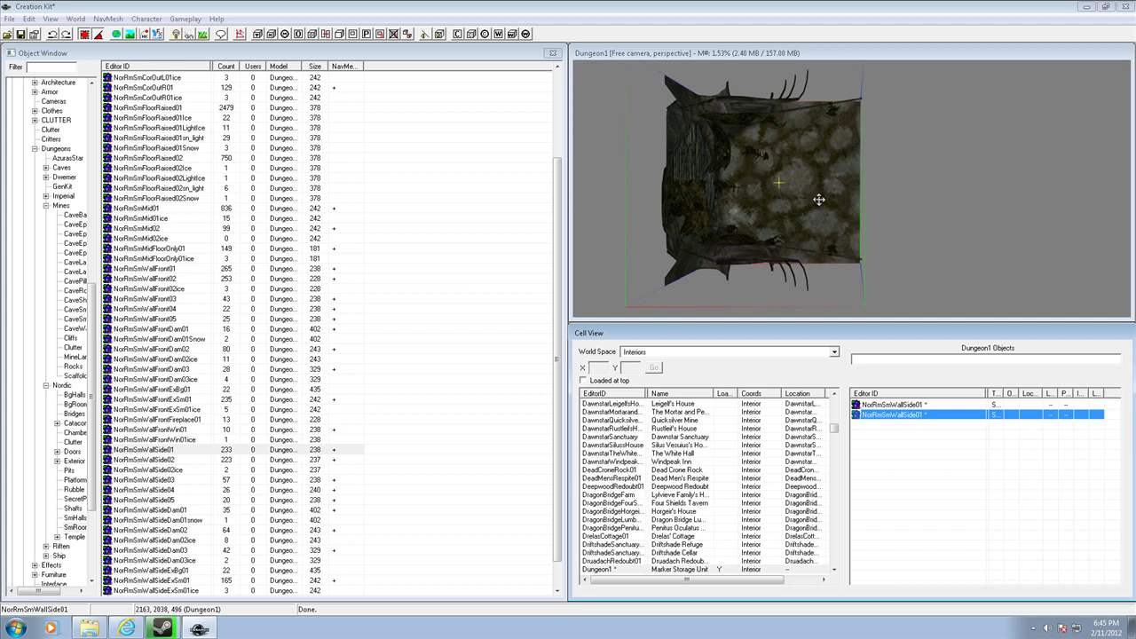
{"action": "left_click_drag", "start_coordinate": [819, 199], "coordinate": [819, 369]}
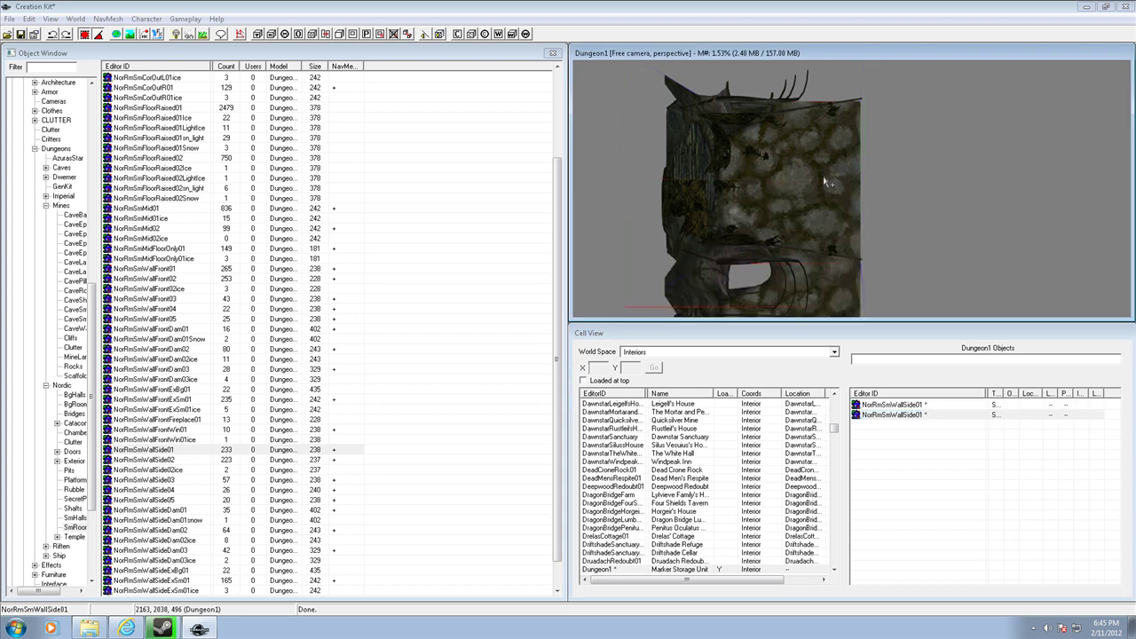
Step: Inspect the two joined side wall pieces from the front, at an angle and from the side
{"action": "key", "text": "c"}
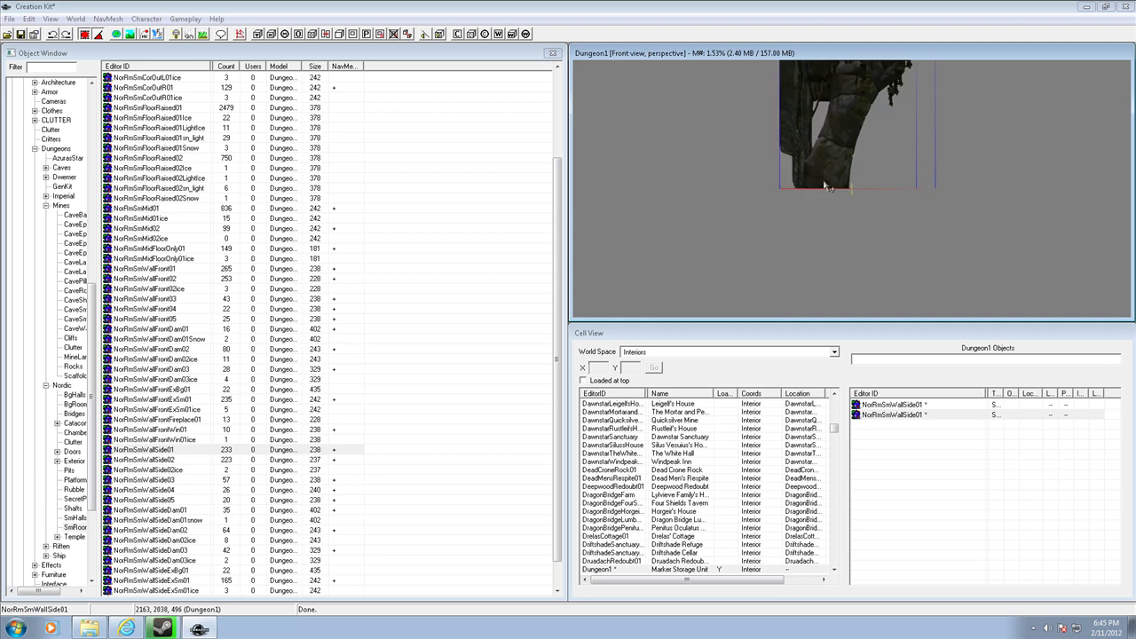
{"action": "key", "text": "c"}
{"action": "middle_click_drag", "start_coordinate": [840, 166], "coordinate": [740, 229]}
{"action": "key", "text": "t"}
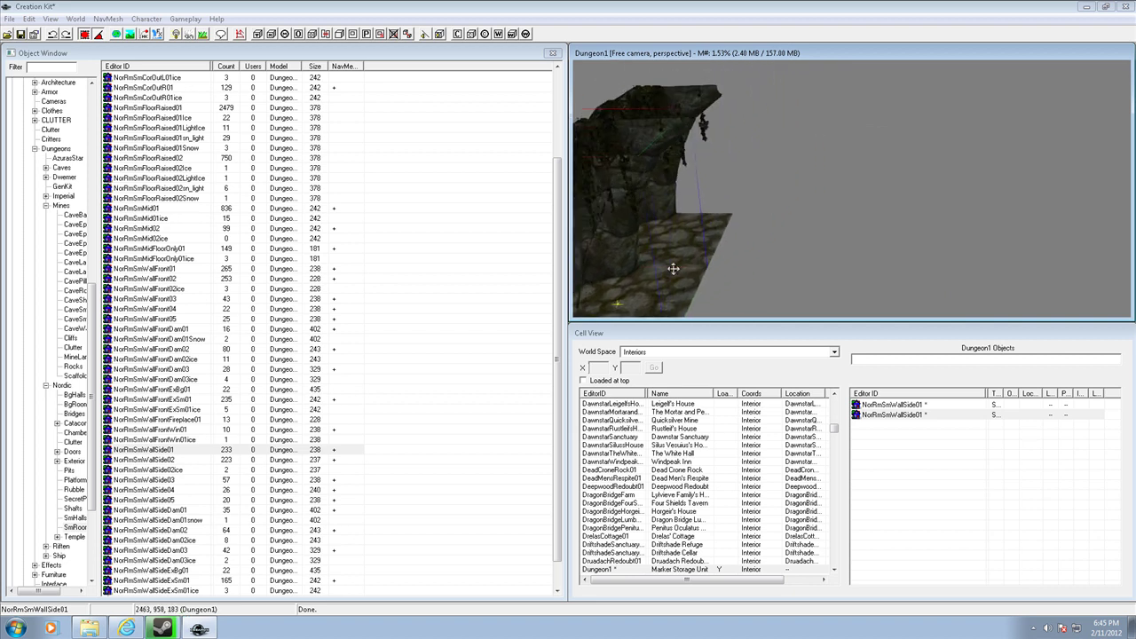
{"action": "mouse_move", "coordinate": [646, 167]}
{"action": "middle_mouse_down", "text": "shift"}
{"action": "mouse_move", "coordinate": [657, 175]}
{"action": "mouse_move", "coordinate": [667, 157]}
{"action": "mouse_move", "coordinate": [657, 169]}
{"action": "middle_mouse_up", "text": "shift"}
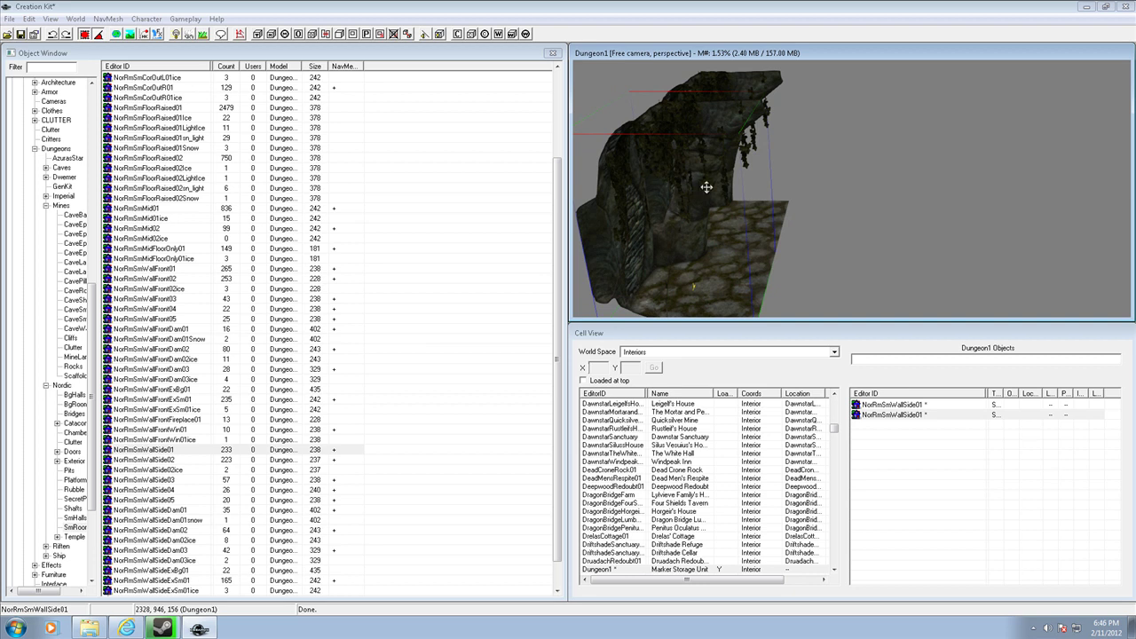
{"action": "key", "text": "t"}
{"action": "key", "text": "t"}
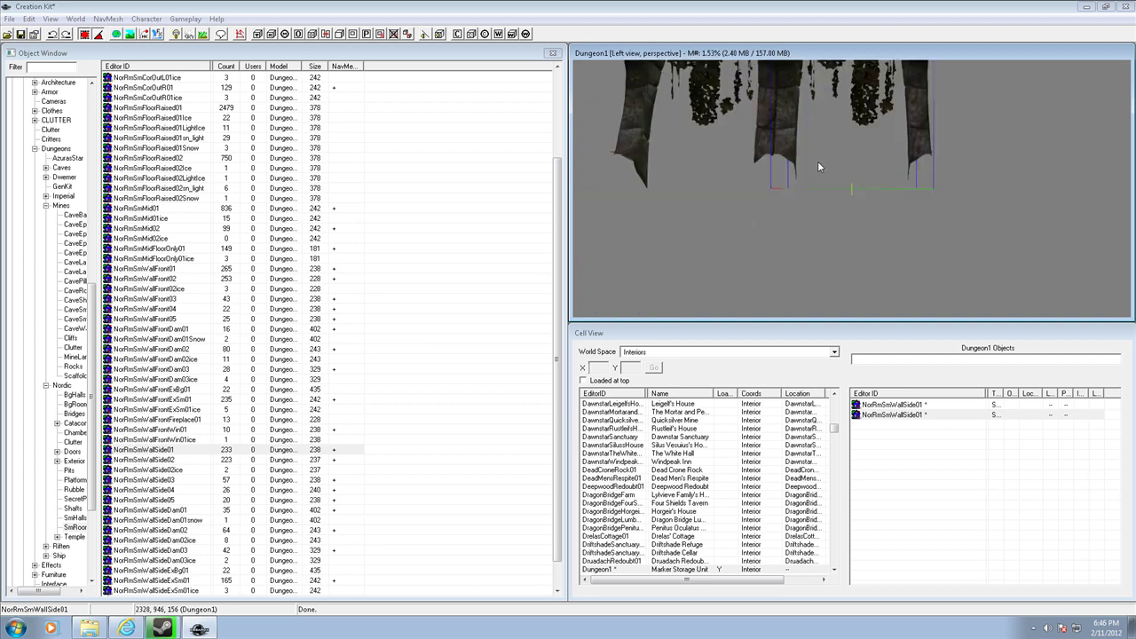
Step: From above, slide the duplicated side wall on the snap grid so it sits flush with the first side wall
{"action": "key", "text": "t"}
{"action": "middle_click_drag", "start_coordinate": [825, 162], "coordinate": [795, 178]}
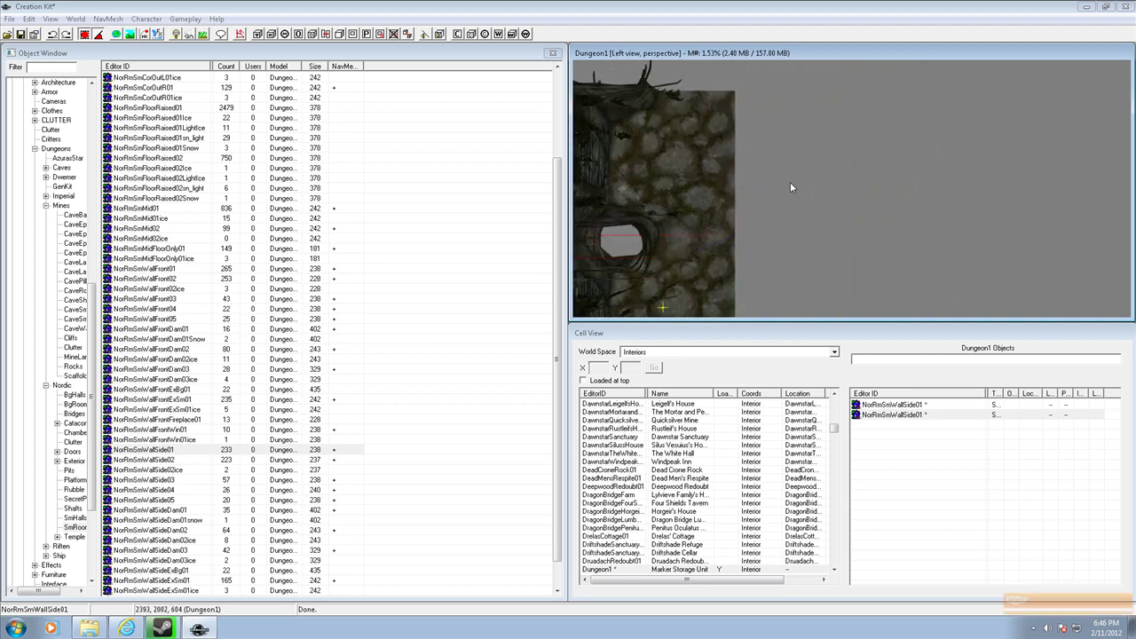
{"action": "middle_click_drag", "start_coordinate": [545, 304], "coordinate": [564, 252]}
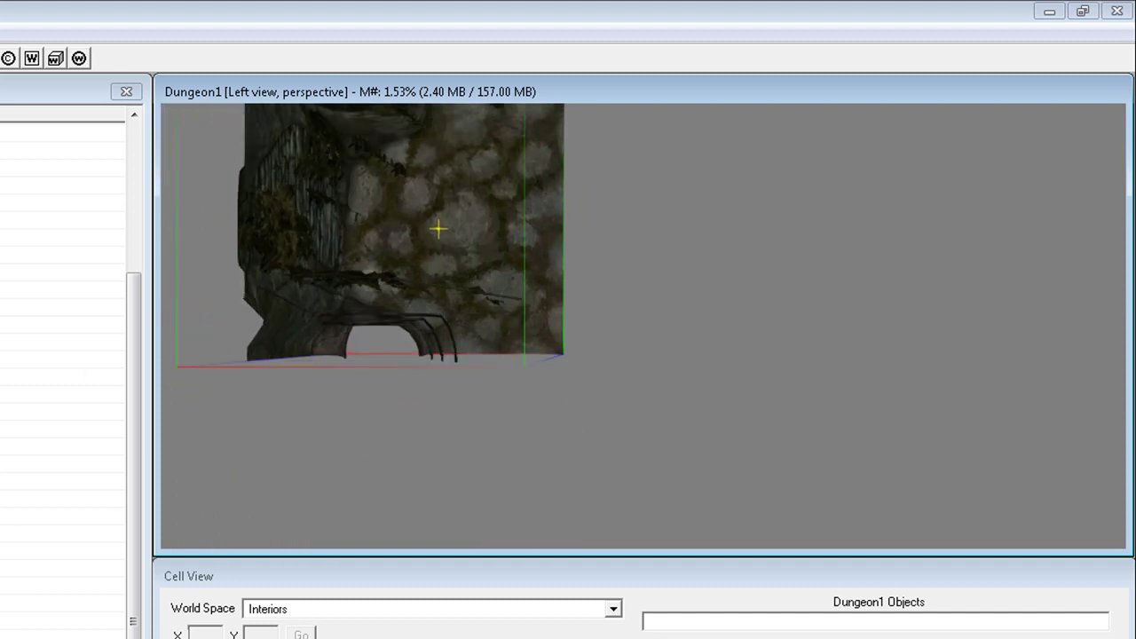
{"action": "left_click_drag", "start_coordinate": [511, 315], "coordinate": [512, 421]}
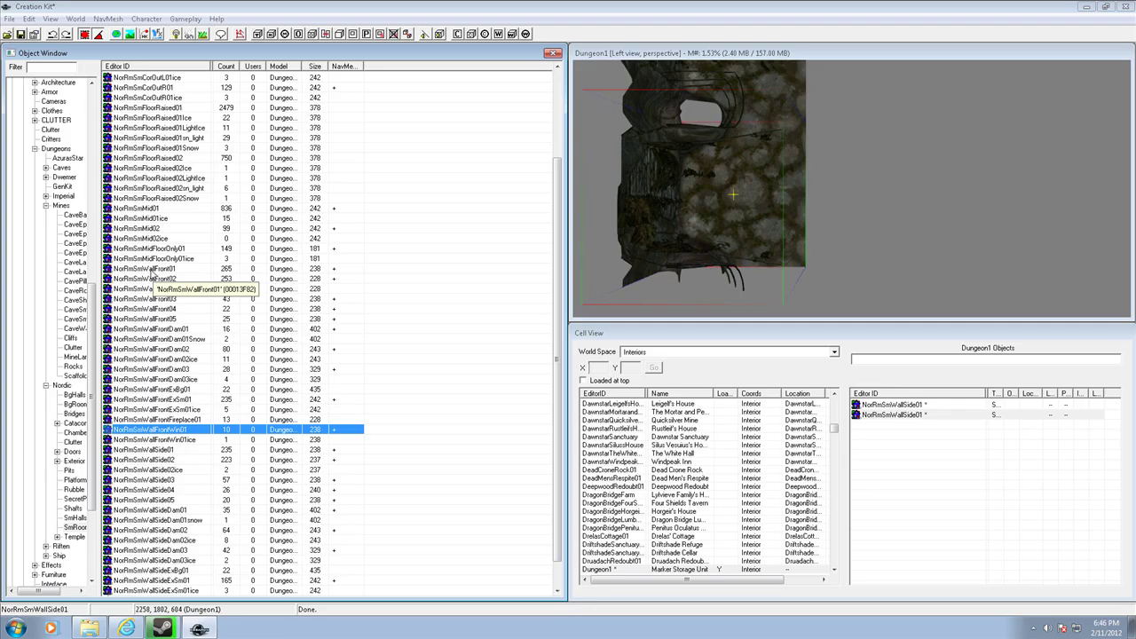
Step: Place the wall piece NorRmSmWallFront01 in the Dungeon1 cell beside the side walls
{"action": "left_click", "coordinate": [151, 269]}
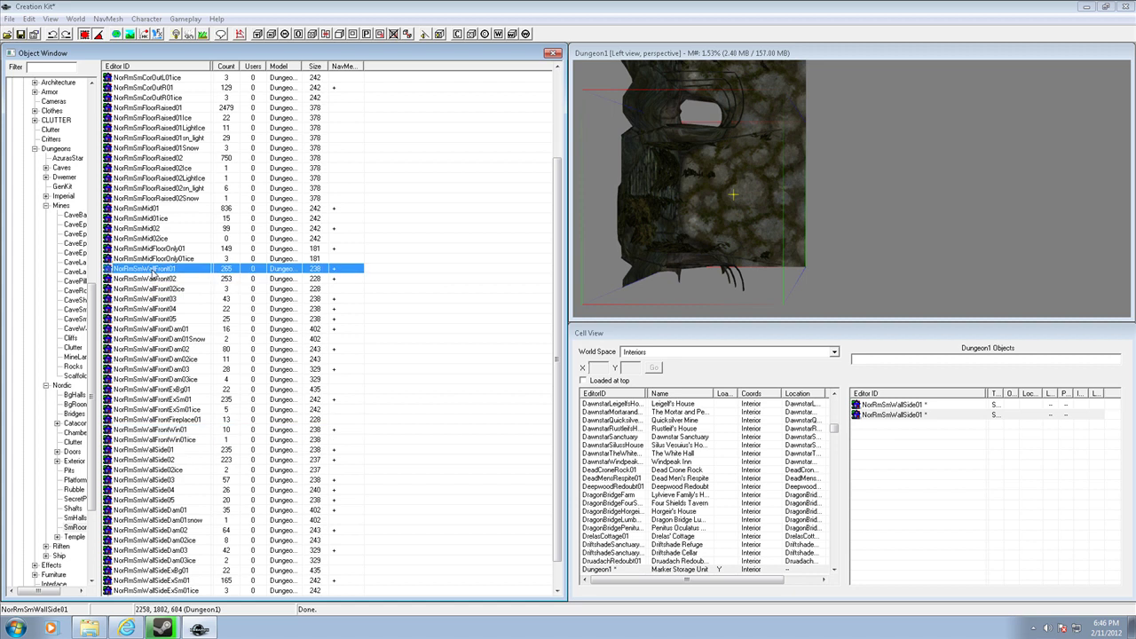
{"action": "left_click_drag", "start_coordinate": [932, 234], "coordinate": [931, 233]}
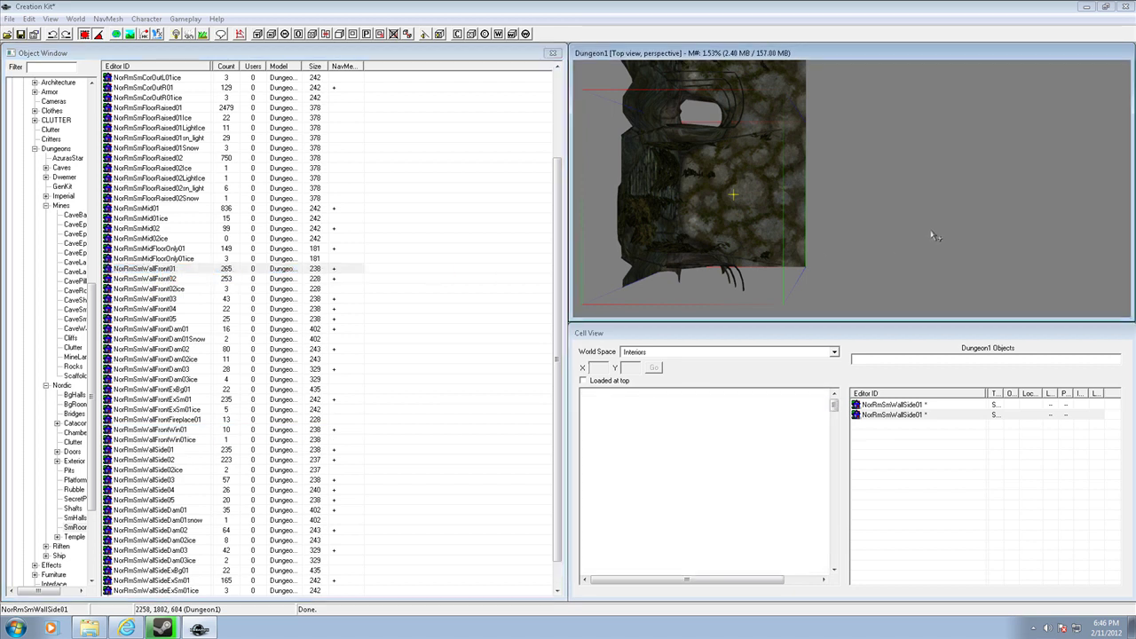
{"action": "mouse_move", "coordinate": [932, 233]}
{"action": "middle_mouse_down"}
{"action": "mouse_move", "coordinate": [916, 205]}
{"action": "mouse_move", "coordinate": [914, 226]}
{"action": "middle_mouse_up"}
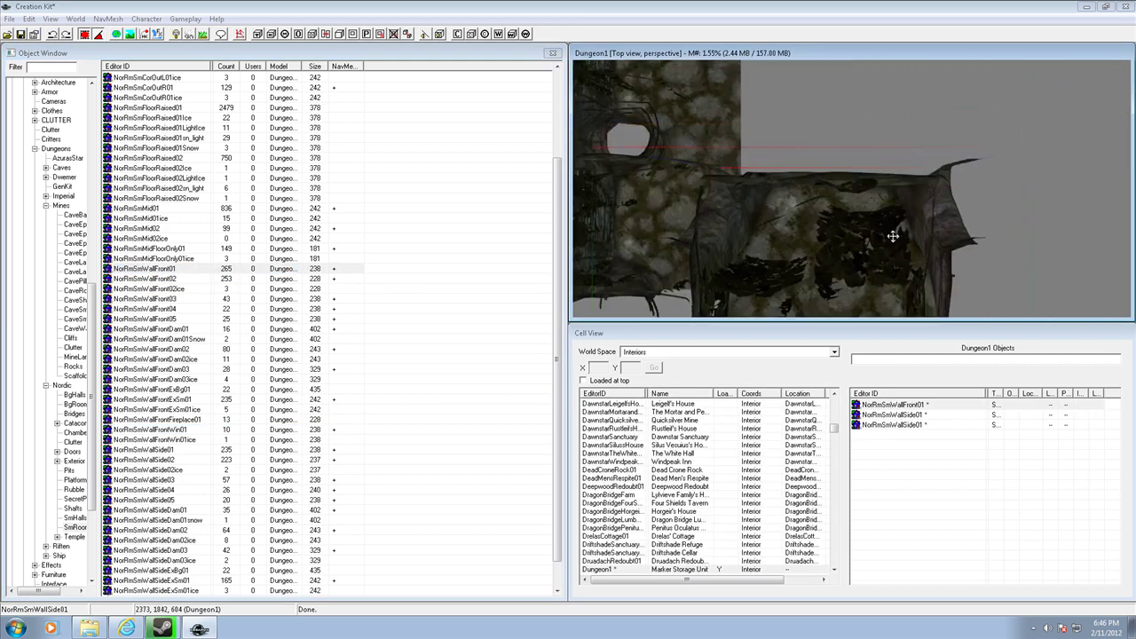
{"action": "right_click_drag", "start_coordinate": [855, 256], "coordinate": [774, 302]}
{"action": "left_click_drag", "start_coordinate": [773, 302], "coordinate": [848, 181]}
Step: Lower the NorRmSmWallFront01 piece along its vertical axis toward the floor level of the side walls
{"action": "mouse_move", "coordinate": [848, 181]}
{"action": "middle_mouse_down"}
{"action": "mouse_move", "coordinate": [853, 190]}
{"action": "mouse_move", "coordinate": [830, 182]}
{"action": "mouse_move", "coordinate": [837, 202]}
{"action": "mouse_move", "coordinate": [853, 195]}
{"action": "middle_mouse_up"}
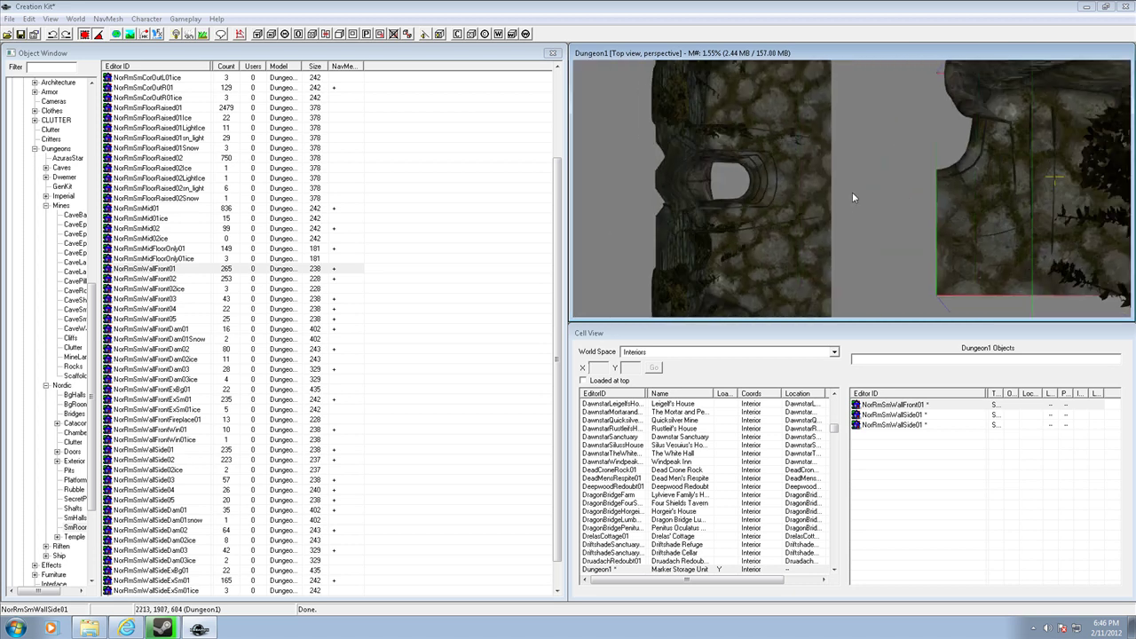
{"action": "scroll", "coordinate": [851, 192], "scroll_direction": "down", "scroll_amount": 4}
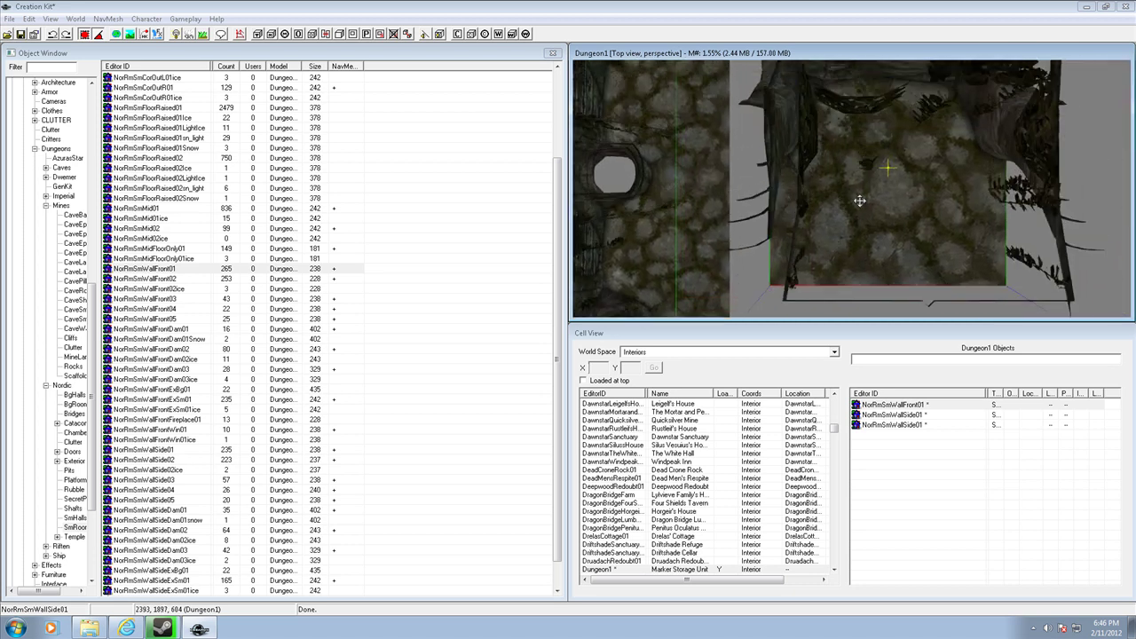
{"action": "key", "text": "e"}
{"action": "middle_click_drag", "start_coordinate": [859, 201], "coordinate": [881, 201]}
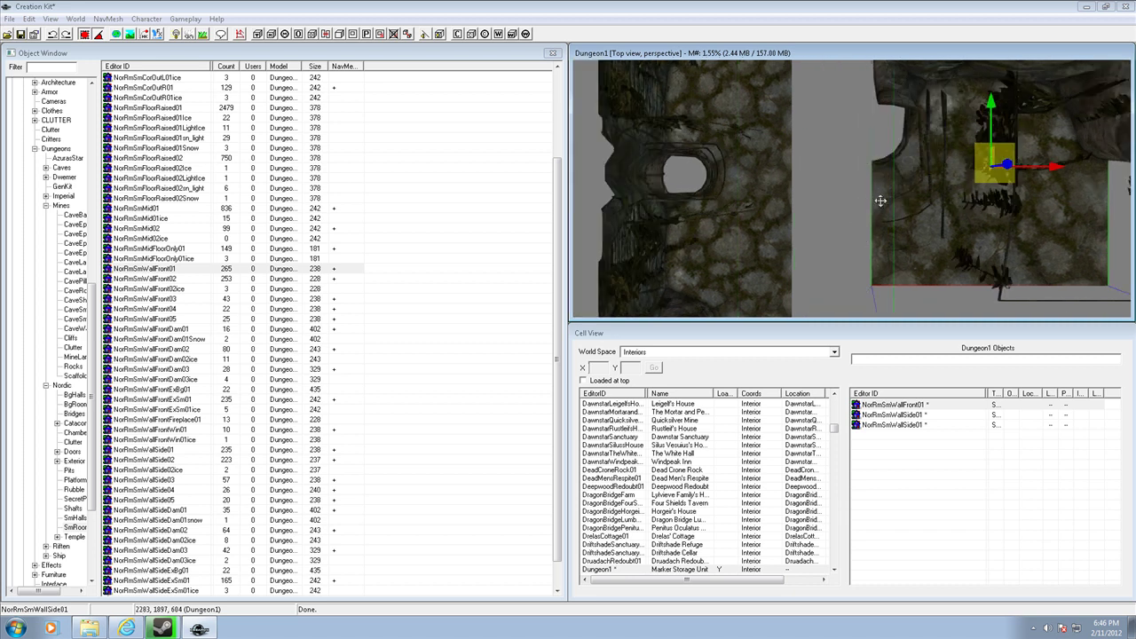
{"action": "left_click_drag", "start_coordinate": [1006, 165], "coordinate": [941, 171]}
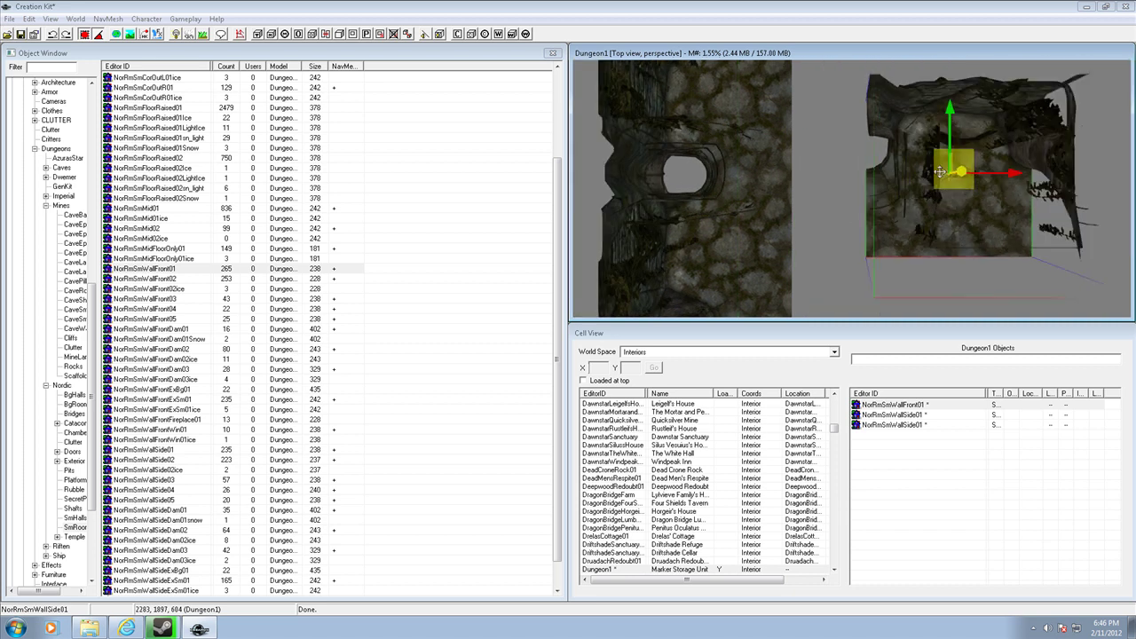
Step: Snap the front wall beyond the side walls' upper end so their floors meet corner to corner, leaving space for a corner piece
{"action": "middle_click_drag", "start_coordinate": [941, 171], "coordinate": [919, 158]}
{"action": "left_click_drag", "start_coordinate": [857, 122], "coordinate": [772, 122]}
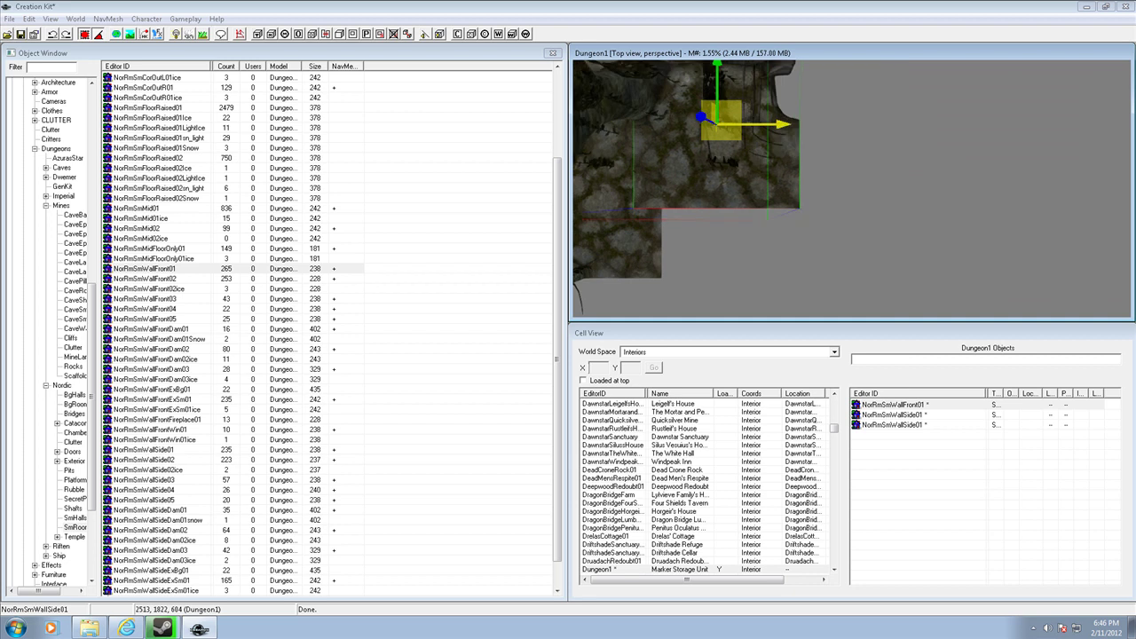
{"action": "middle_click_drag", "start_coordinate": [751, 140], "coordinate": [835, 243]}
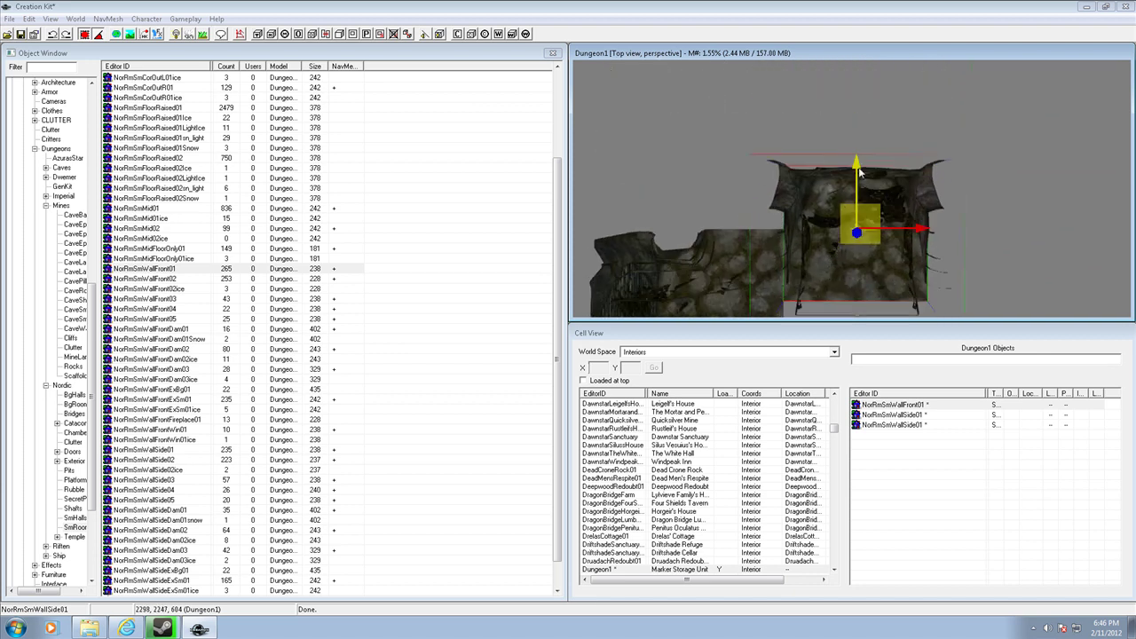
{"action": "left_click_drag", "start_coordinate": [857, 166], "coordinate": [859, 94]}
{"action": "left_click_drag", "start_coordinate": [923, 154], "coordinate": [850, 157]}
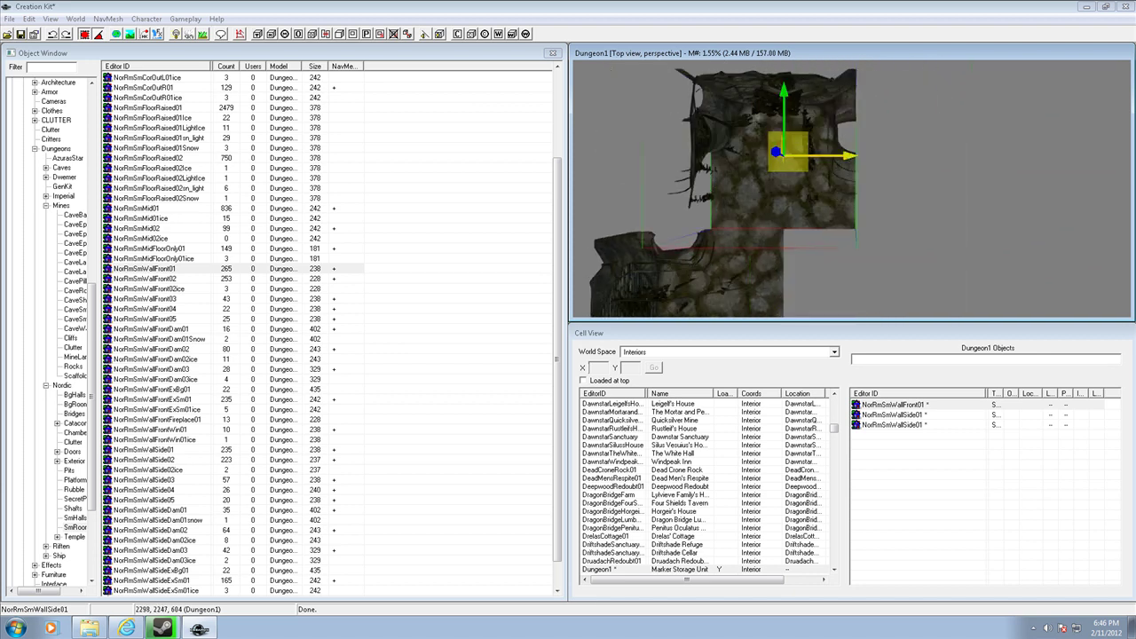
{"action": "scroll", "coordinate": [854, 117], "scroll_direction": "up", "scroll_amount": 5}
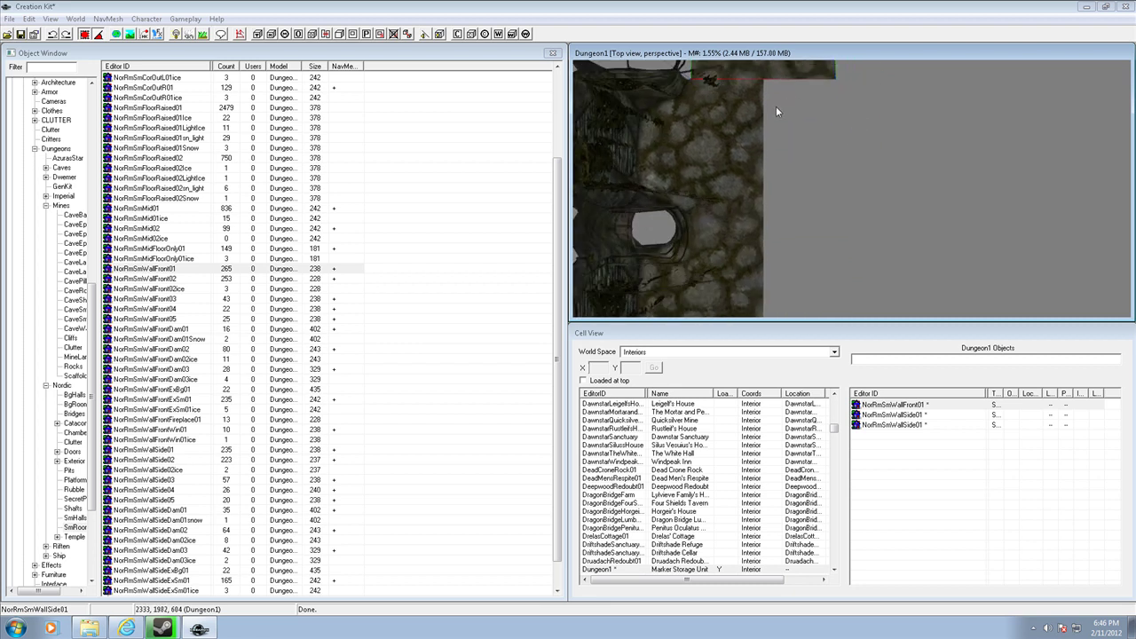
{"action": "scroll", "coordinate": [775, 110], "scroll_direction": "down", "scroll_amount": 5}
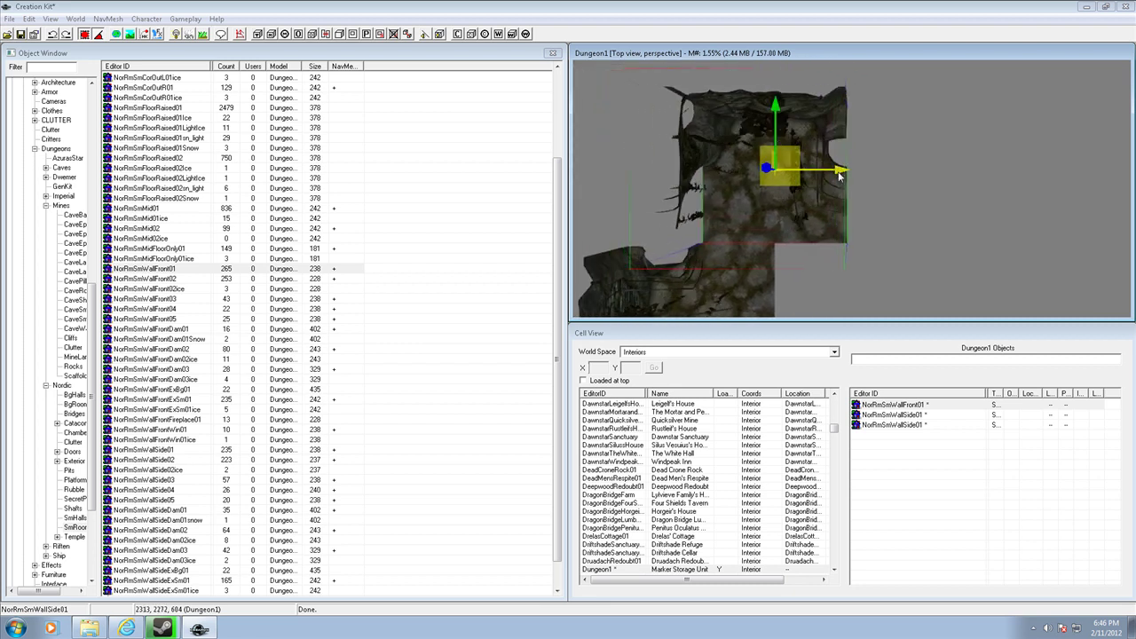
{"action": "left_click_drag", "start_coordinate": [839, 174], "coordinate": [846, 168]}
{"action": "middle_click_drag", "start_coordinate": [892, 180], "coordinate": [898, 175]}
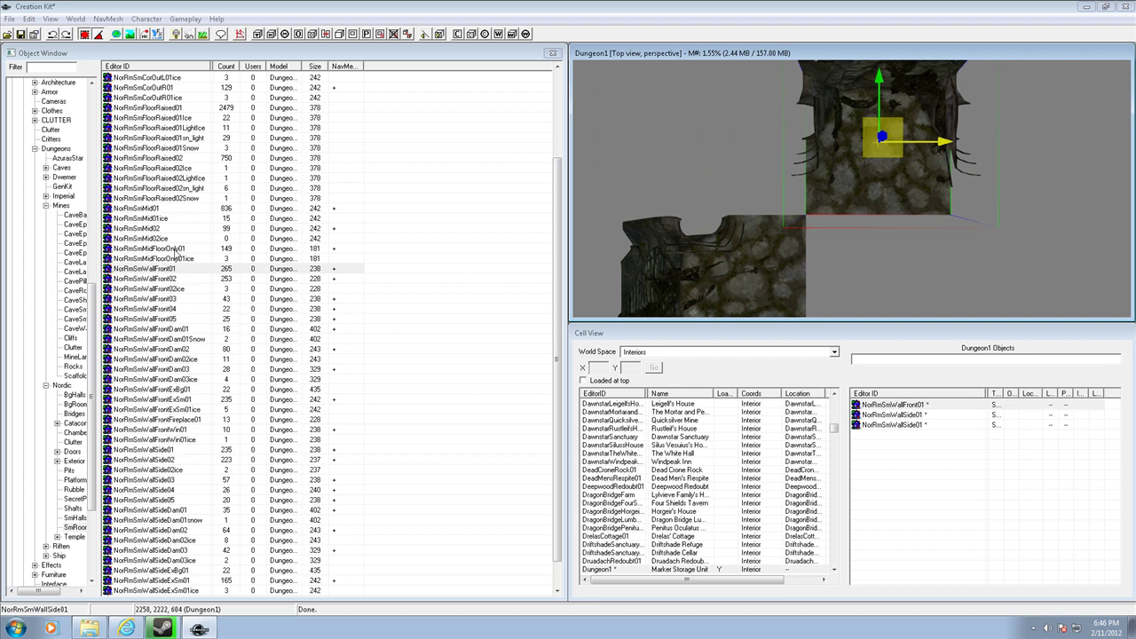
Step: Place the inner corner piece NorRmSmCorIn01 in the gap between the side wall and front wall, matching their floor height
{"action": "left_click", "coordinate": [503, 270]}
{"action": "left_click_drag", "start_coordinate": [558, 270], "coordinate": [497, 128]}
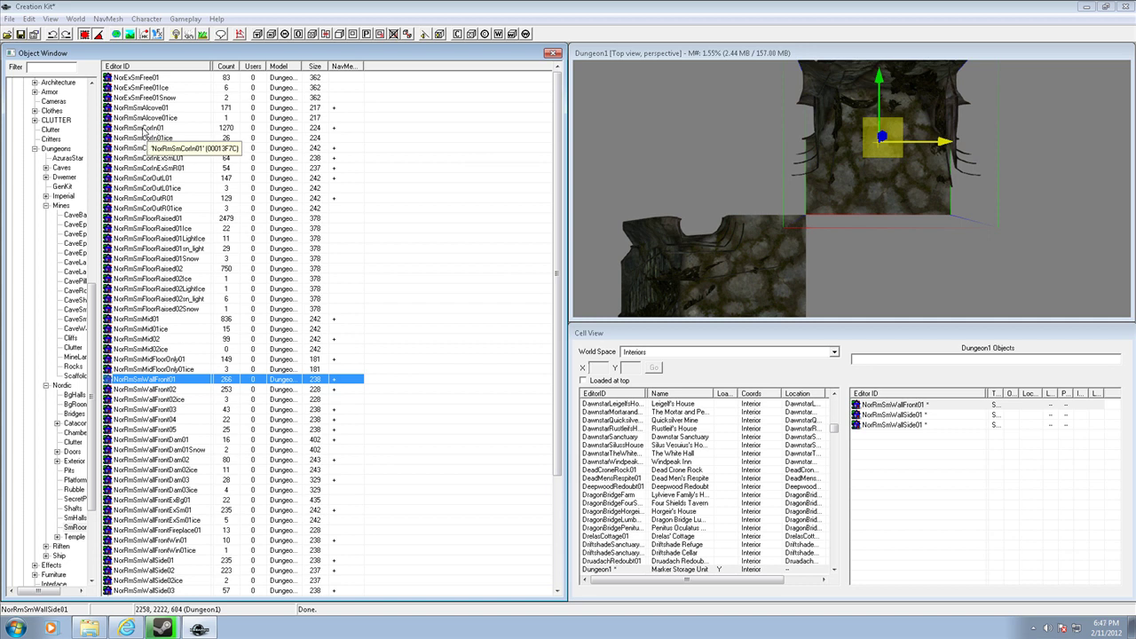
{"action": "left_click_drag", "start_coordinate": [145, 129], "coordinate": [695, 162]}
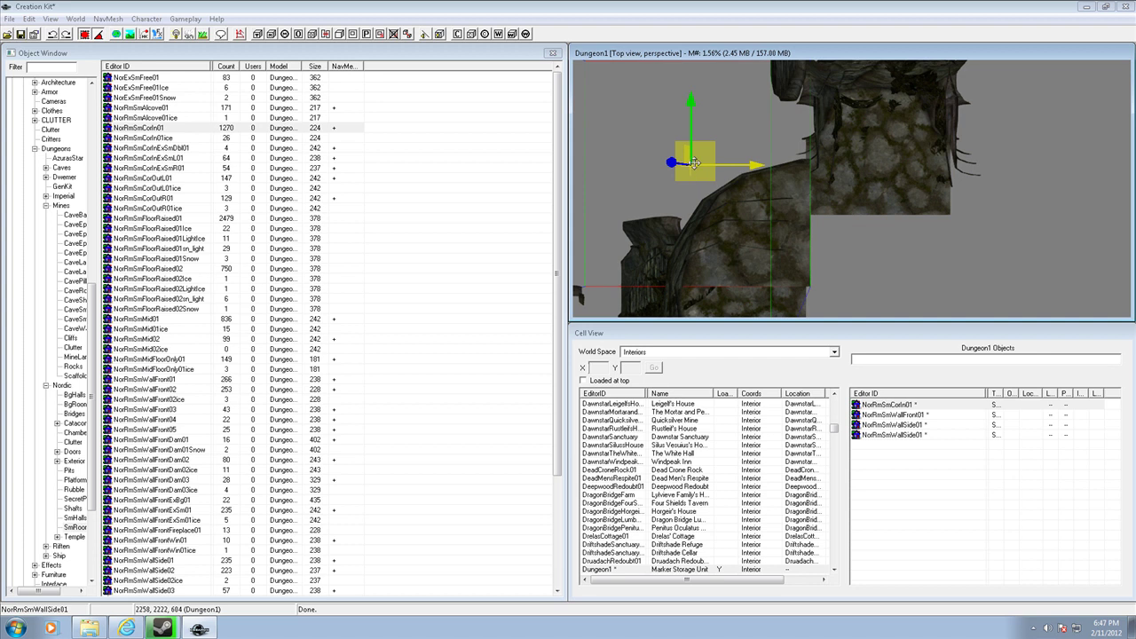
{"action": "left_click_drag", "start_coordinate": [671, 163], "coordinate": [720, 136]}
Step: Duplicate the NorRmSmCorIn01 corner and move the copy to the opposite end of the front wall
{"action": "mouse_move", "coordinate": [843, 215]}
{"action": "middle_mouse_down"}
{"action": "mouse_move", "coordinate": [835, 181]}
{"action": "mouse_move", "coordinate": [814, 197]}
{"action": "mouse_move", "coordinate": [811, 222]}
{"action": "mouse_move", "coordinate": [830, 197]}
{"action": "mouse_move", "coordinate": [827, 210]}
{"action": "middle_mouse_up"}
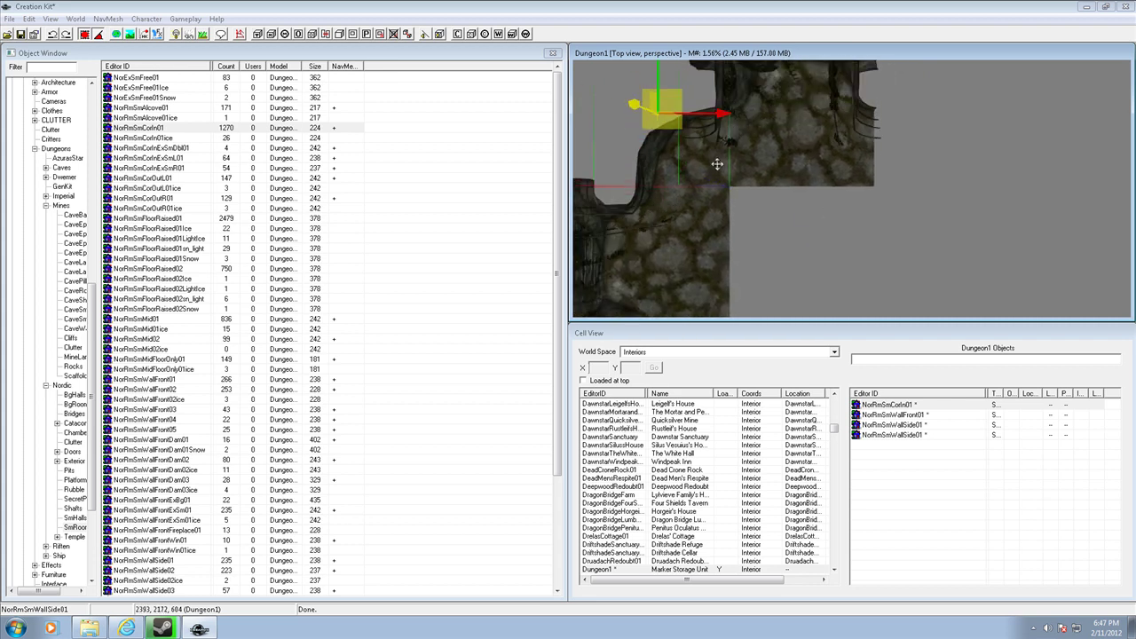
{"action": "key", "text": "ctrl+d"}
{"action": "left_click_drag", "start_coordinate": [721, 117], "coordinate": [1017, 114]}
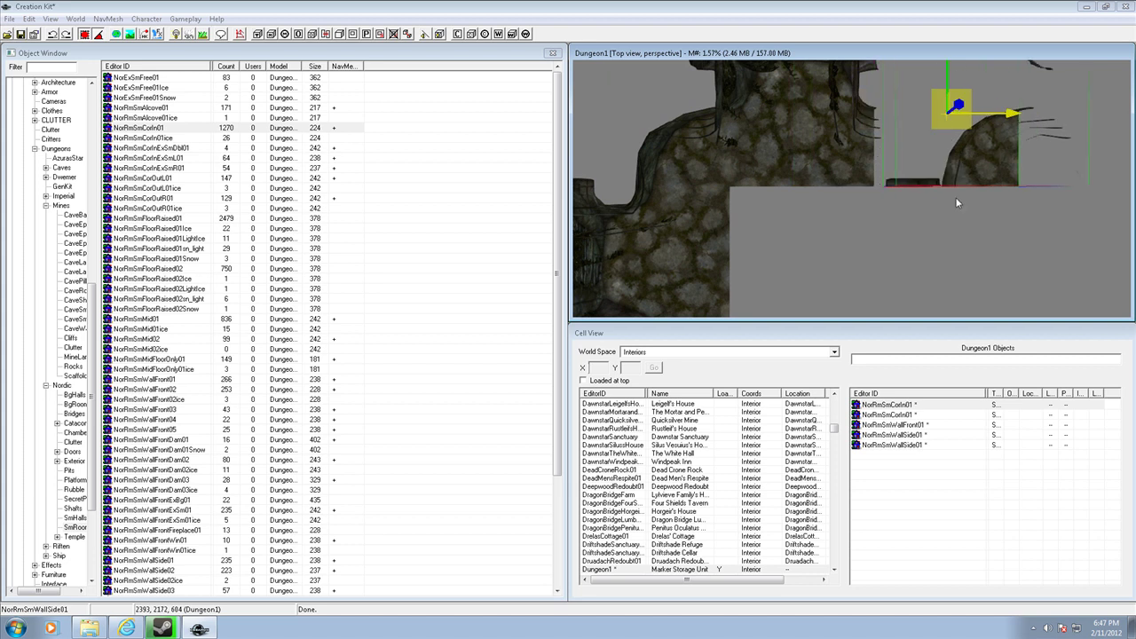
Step: Rotate the copied corner a quarter turn clockwise about its vertical axis so it closes the room's upper right corner
{"action": "key", "text": "w"}
{"action": "mouse_move", "coordinate": [956, 203]}
{"action": "middle_mouse_down"}
{"action": "mouse_move", "coordinate": [936, 215]}
{"action": "mouse_move", "coordinate": [984, 200]}
{"action": "mouse_move", "coordinate": [943, 212]}
{"action": "middle_mouse_up"}
{"action": "left_click_drag", "start_coordinate": [980, 141], "coordinate": [855, 186]}
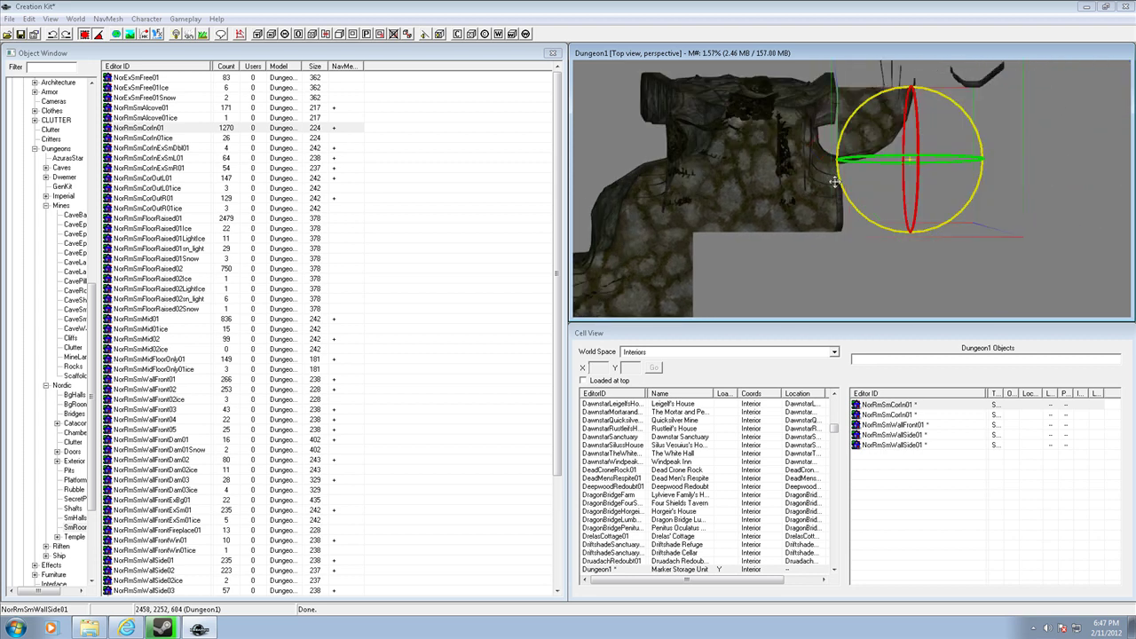
{"action": "left_click_drag", "start_coordinate": [964, 110], "coordinate": [957, 215]}
{"action": "middle_click_drag", "start_coordinate": [781, 276], "coordinate": [758, 278]}
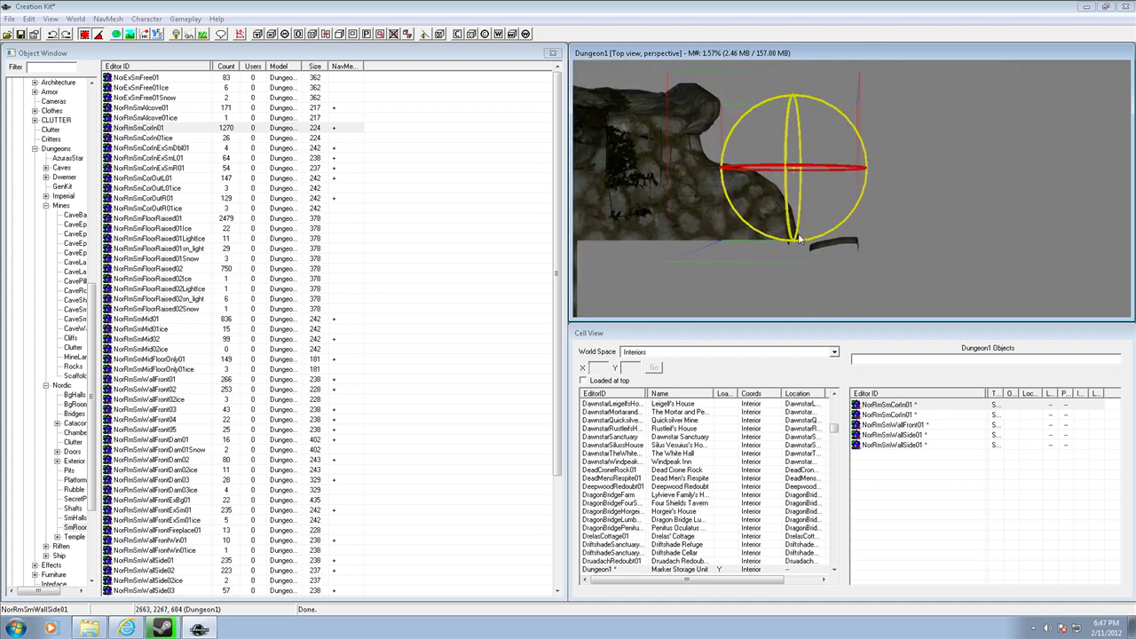
{"action": "key", "text": "e"}
{"action": "middle_click_drag", "start_coordinate": [799, 249], "coordinate": [816, 232]}
{"action": "scroll", "coordinate": [816, 227], "scroll_direction": "up", "scroll_amount": 2}
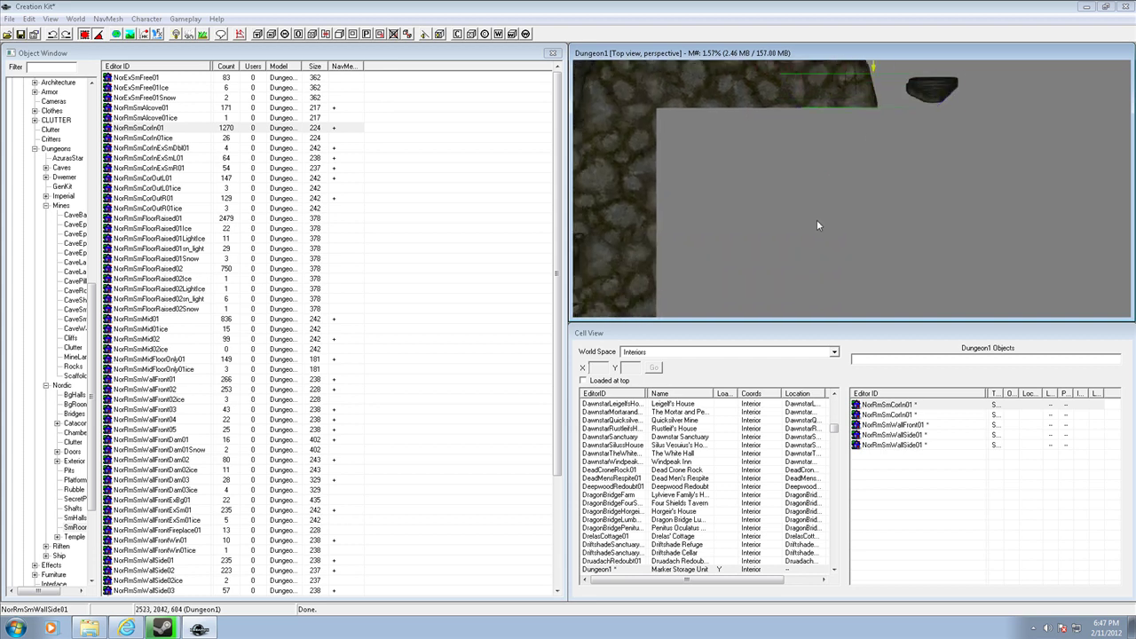
{"action": "scroll", "coordinate": [845, 242], "scroll_direction": "down", "scroll_amount": 1}
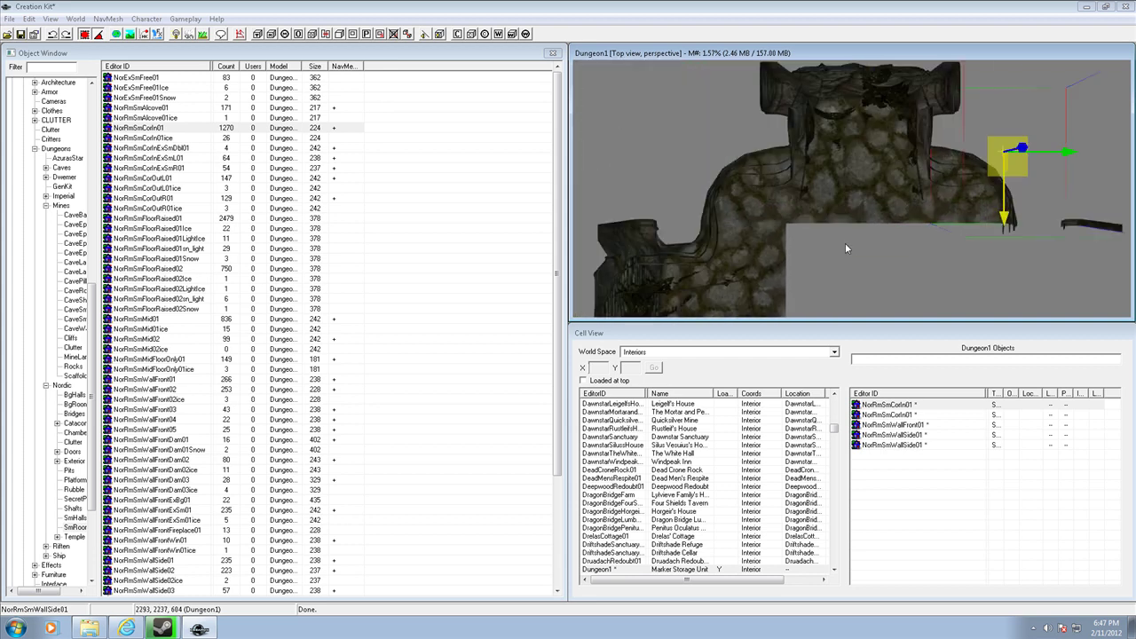
Step: Duplicate the upper left side wall NorRmSmWallSide01 and move the copy across to the room's right side
{"action": "middle_click_drag", "start_coordinate": [872, 217], "coordinate": [875, 187]}
{"action": "left_click", "coordinate": [825, 142]}
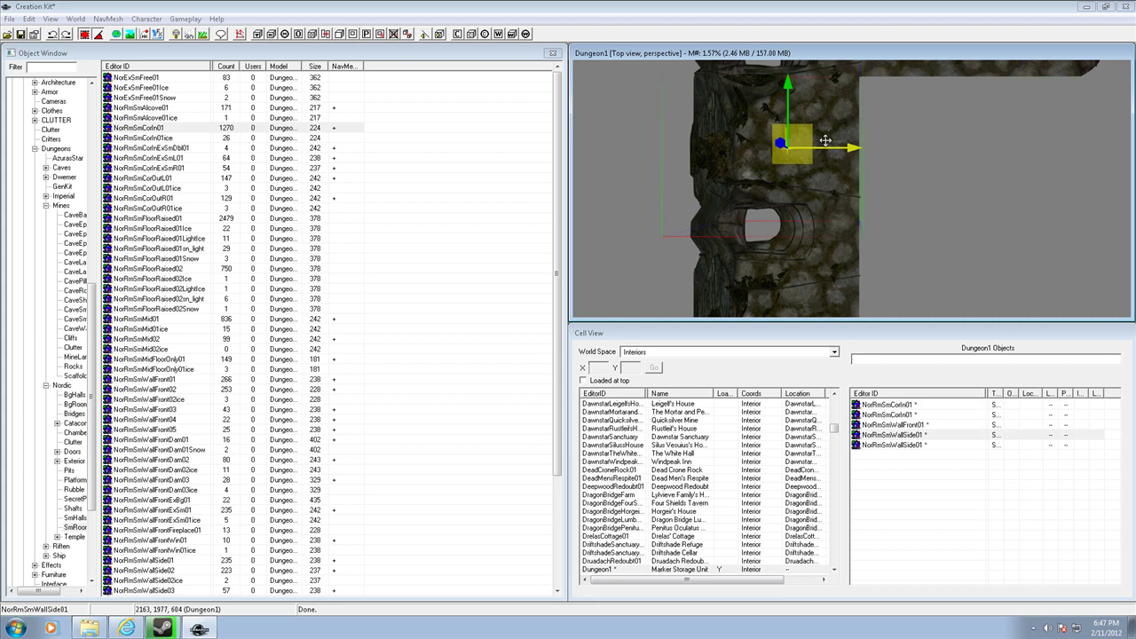
{"action": "middle_click_drag", "start_coordinate": [893, 150], "coordinate": [867, 170]}
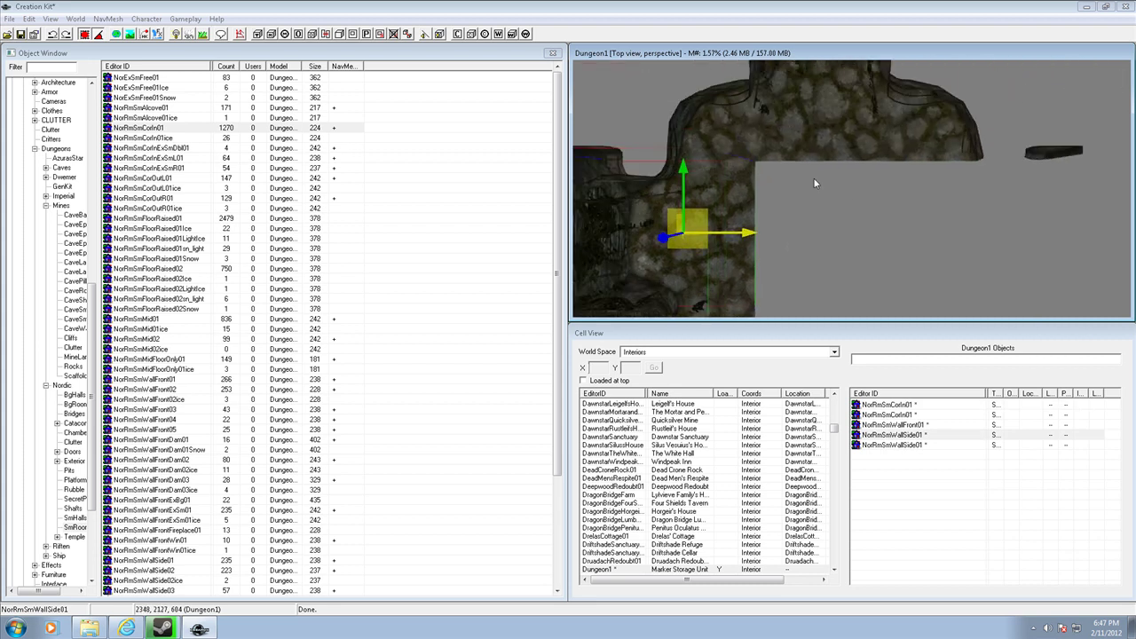
{"action": "middle_click_drag", "start_coordinate": [806, 242], "coordinate": [808, 236]}
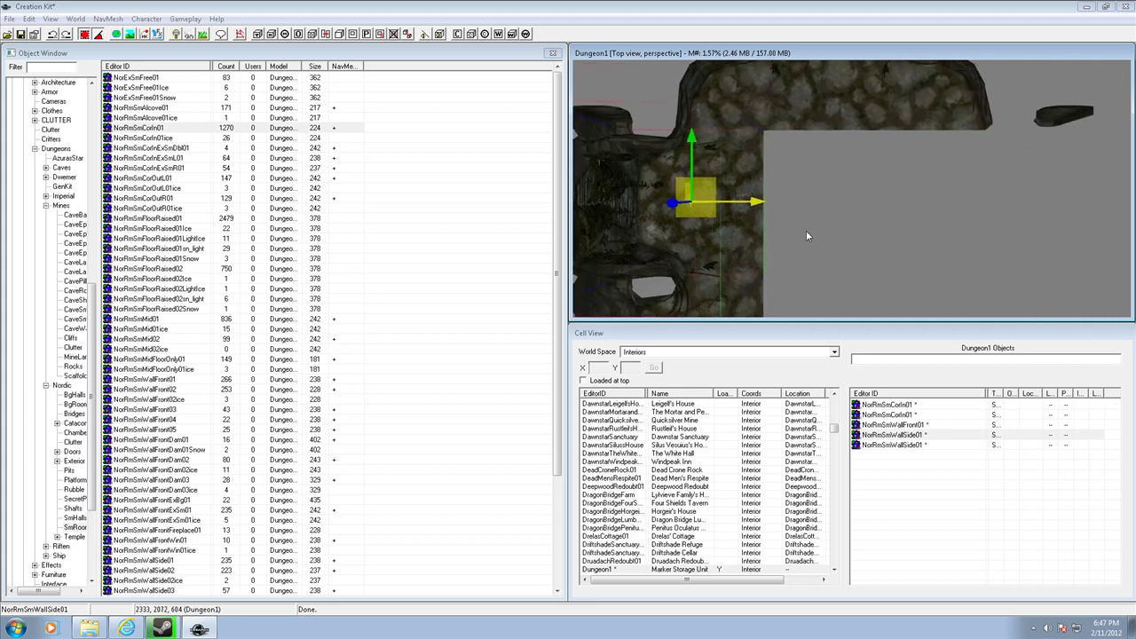
{"action": "key", "text": "ctrl+d"}
{"action": "left_click_drag", "start_coordinate": [759, 204], "coordinate": [980, 266]}
Step: Rotate the copied side wall half a turn about its vertical axis and align it beneath the upper right corner piece
{"action": "key", "text": "w"}
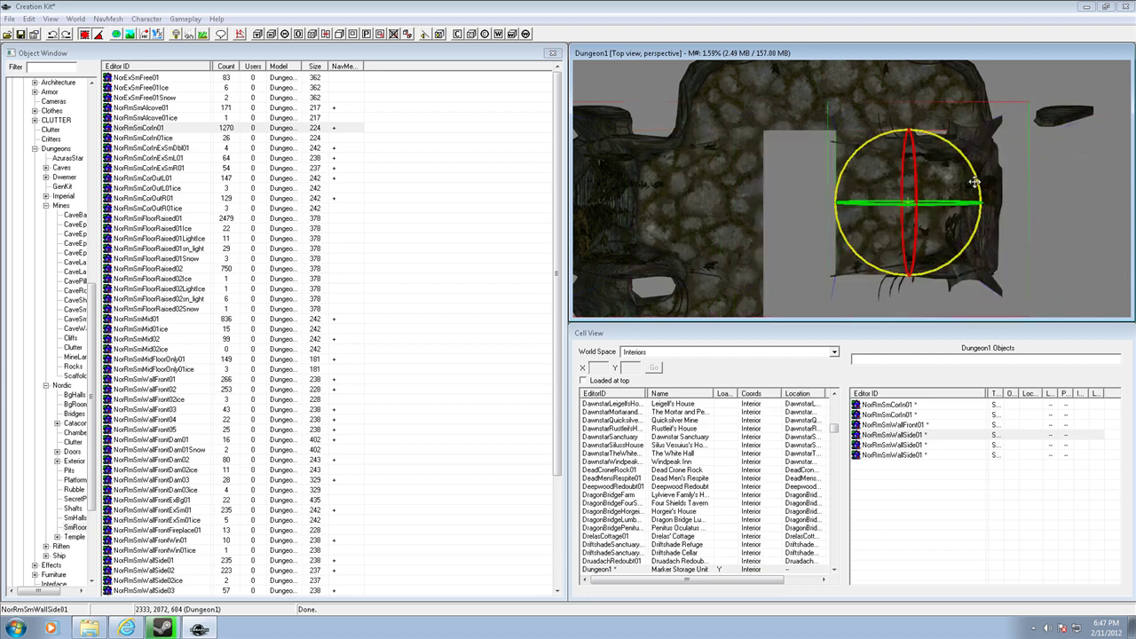
{"action": "middle_click_drag", "start_coordinate": [974, 182], "coordinate": [951, 189]}
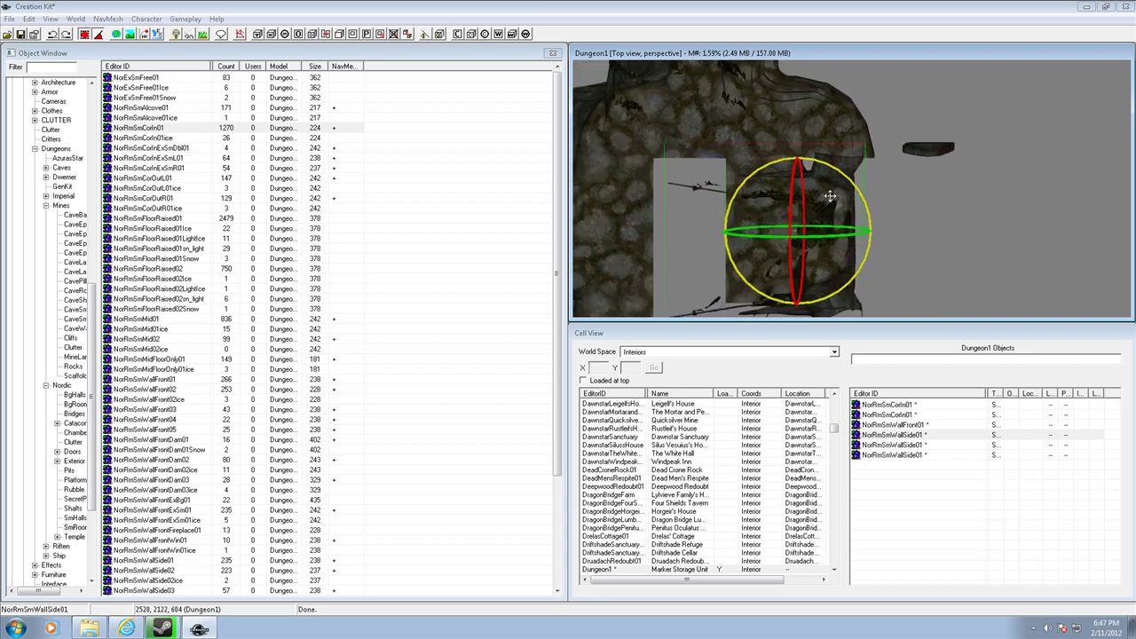
{"action": "key", "text": "w"}
{"action": "left_click_drag", "start_coordinate": [767, 232], "coordinate": [805, 225]}
{"action": "middle_click_drag", "start_coordinate": [804, 225], "coordinate": [805, 194]}
Step: Duplicate the right side wall directly below itself and close the room's lower end with copied corner pieces and a front wall
{"action": "key", "text": "ctrl+d"}
{"action": "left_click_drag", "start_coordinate": [855, 158], "coordinate": [855, 302]}
{"action": "middle_click_drag", "start_coordinate": [855, 303], "coordinate": [859, 276]}
{"action": "scroll", "coordinate": [859, 275], "scroll_direction": "down", "scroll_amount": 4}
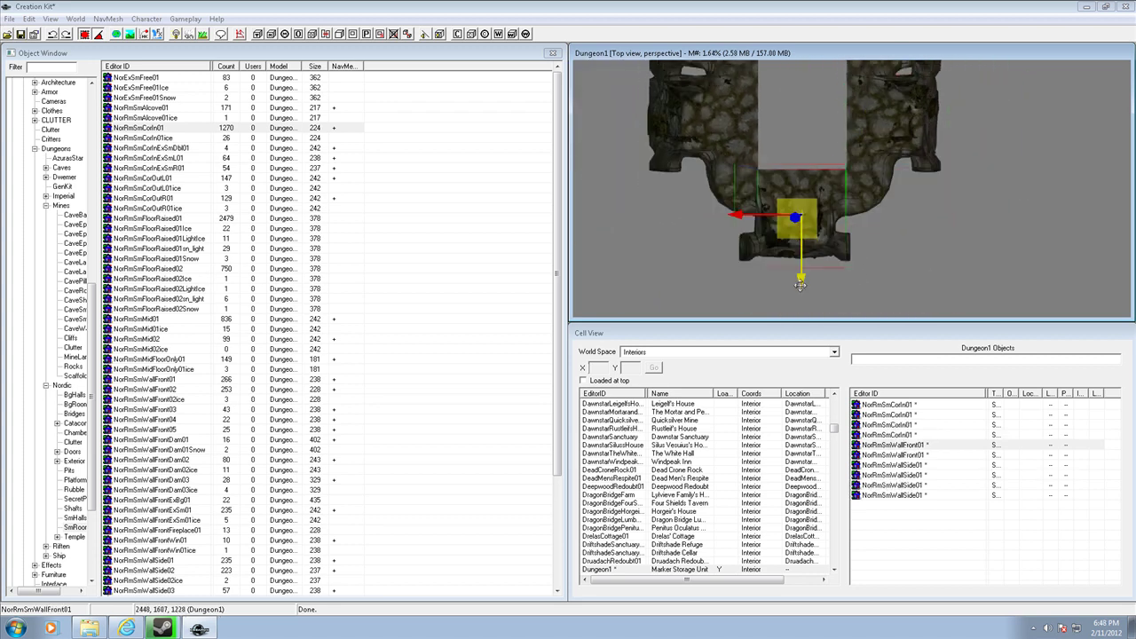
{"action": "middle_click_drag", "start_coordinate": [802, 218], "coordinate": [791, 258]}
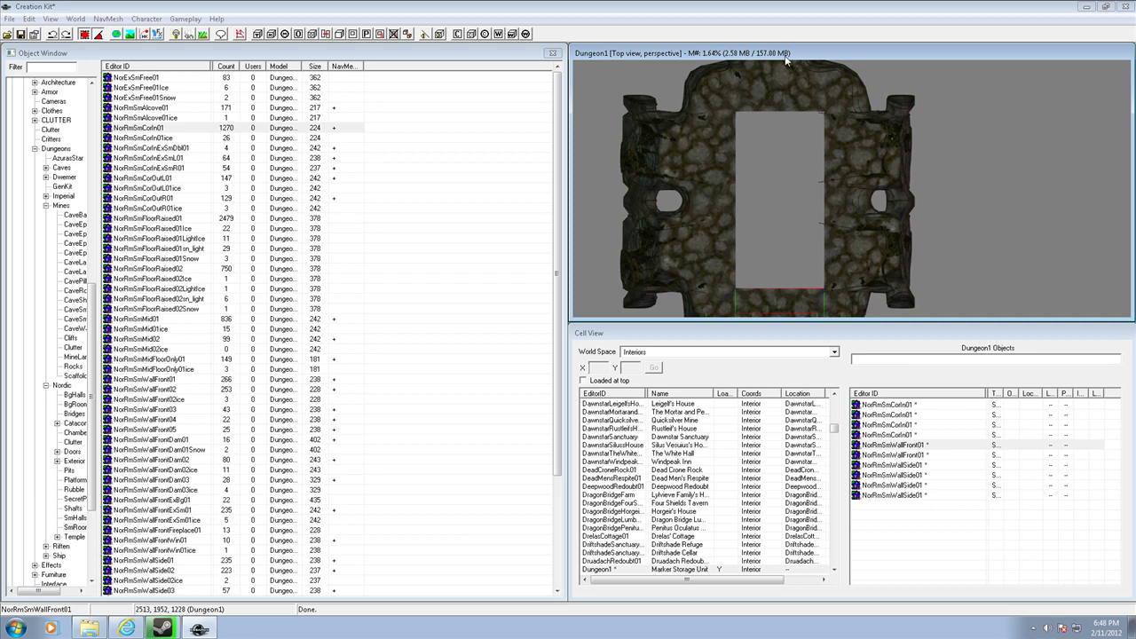
{"action": "mouse_move", "coordinate": [966, 183]}
{"action": "middle_mouse_down"}
{"action": "mouse_move", "coordinate": [969, 150]}
{"action": "mouse_move", "coordinate": [980, 210]}
{"action": "mouse_move", "coordinate": [969, 193]}
{"action": "middle_mouse_up"}
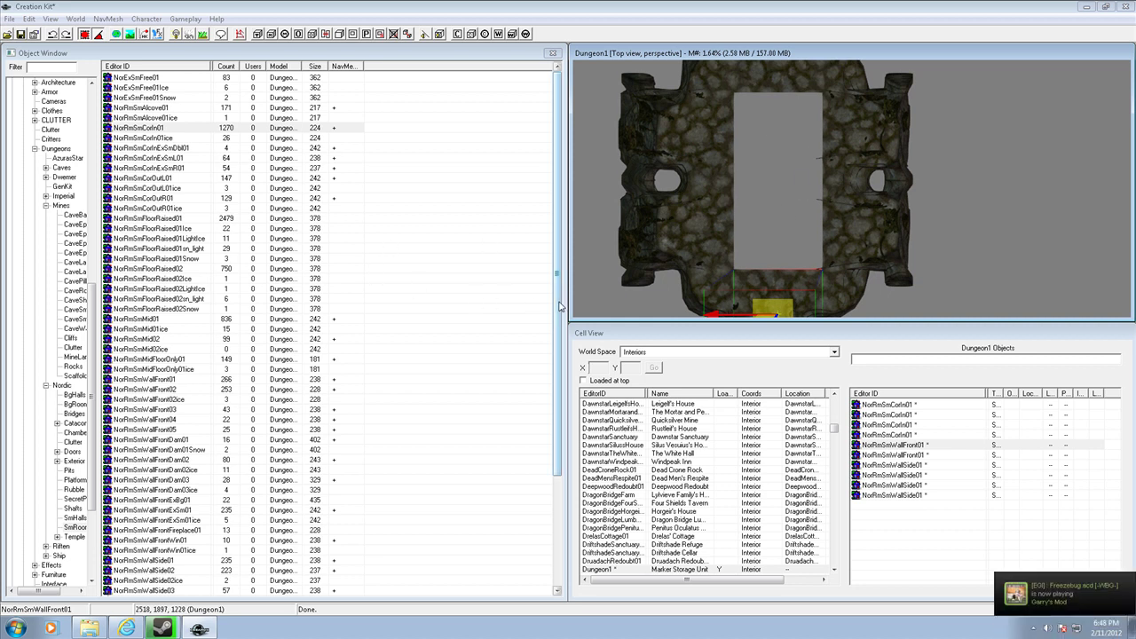
Step: Place the middle piece NorRmSmMid01 over the empty area in the centre of the room
{"action": "left_click_drag", "start_coordinate": [561, 307], "coordinate": [562, 278]}
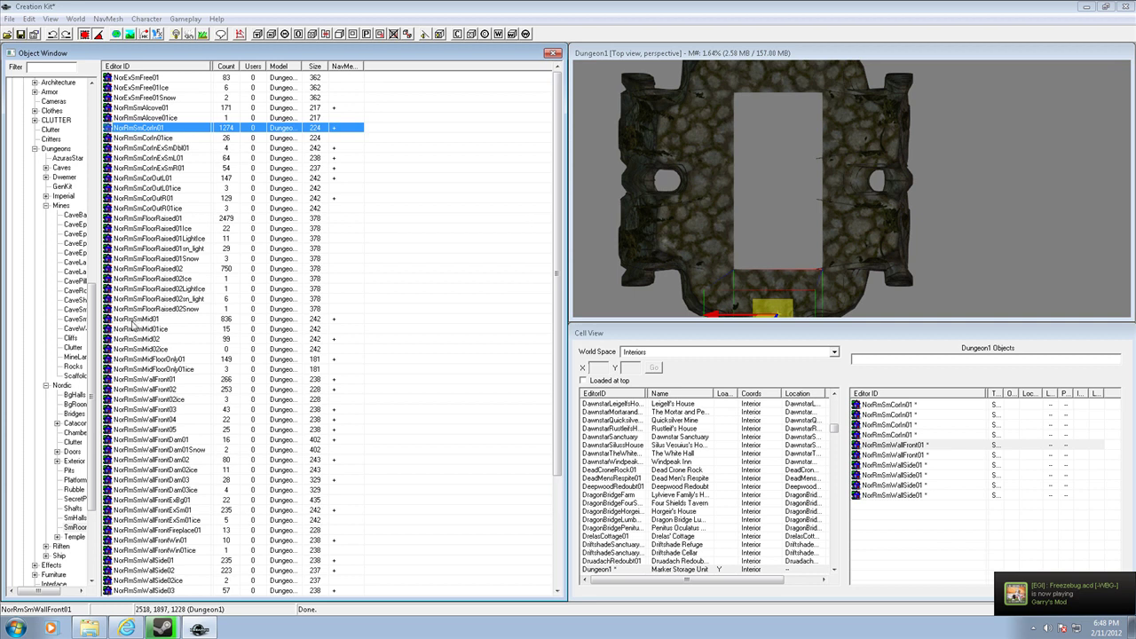
{"action": "left_click_drag", "start_coordinate": [138, 322], "coordinate": [628, 228]}
{"action": "left_click_drag", "start_coordinate": [778, 167], "coordinate": [770, 205]}
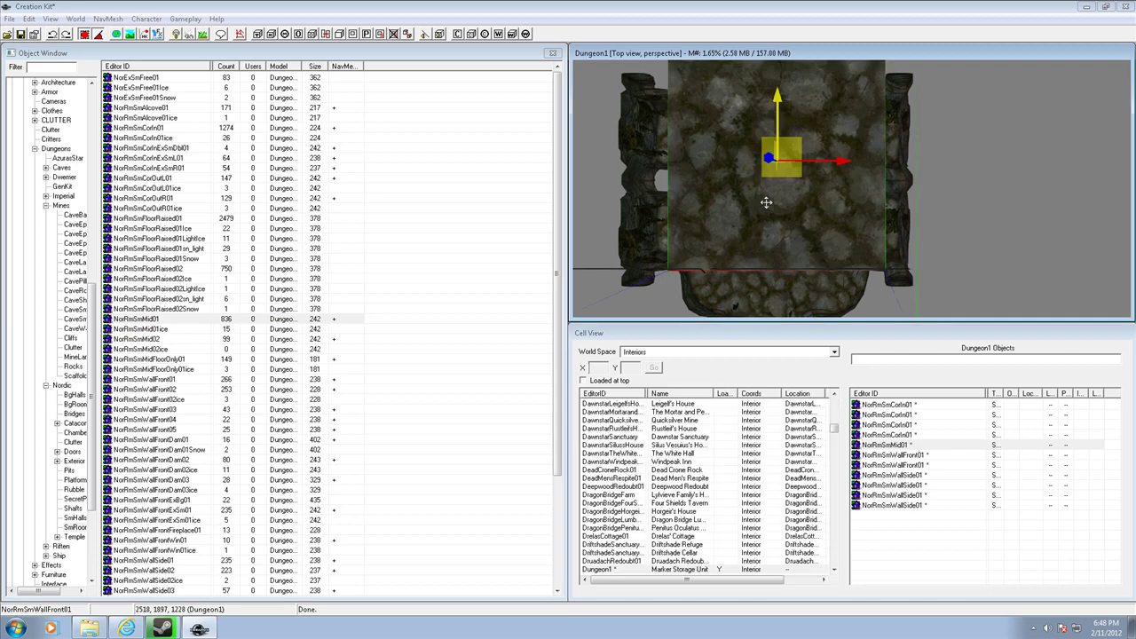
{"action": "middle_click_drag", "start_coordinate": [767, 202], "coordinate": [755, 208]}
{"action": "scroll", "coordinate": [718, 195], "scroll_direction": "down", "scroll_amount": 5}
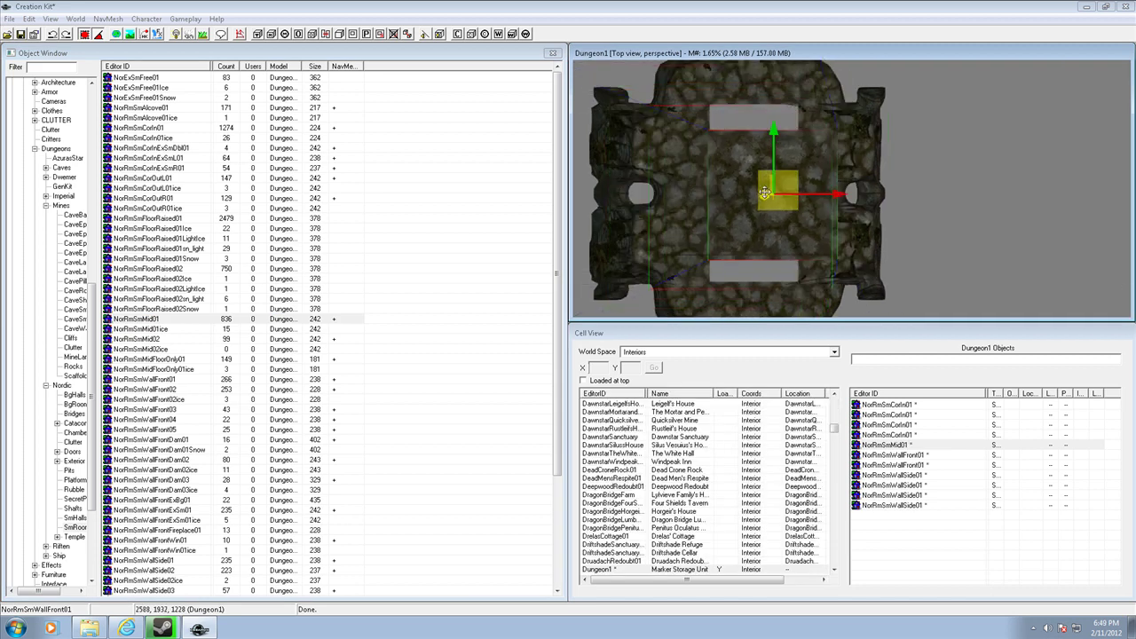
Step: Match NorRmSmMid01 to the room's floor height and snap it into the upper half of the central gap
{"action": "left_click_drag", "start_coordinate": [766, 193], "coordinate": [789, 188]}
{"action": "middle_click_drag", "start_coordinate": [789, 186], "coordinate": [804, 192]}
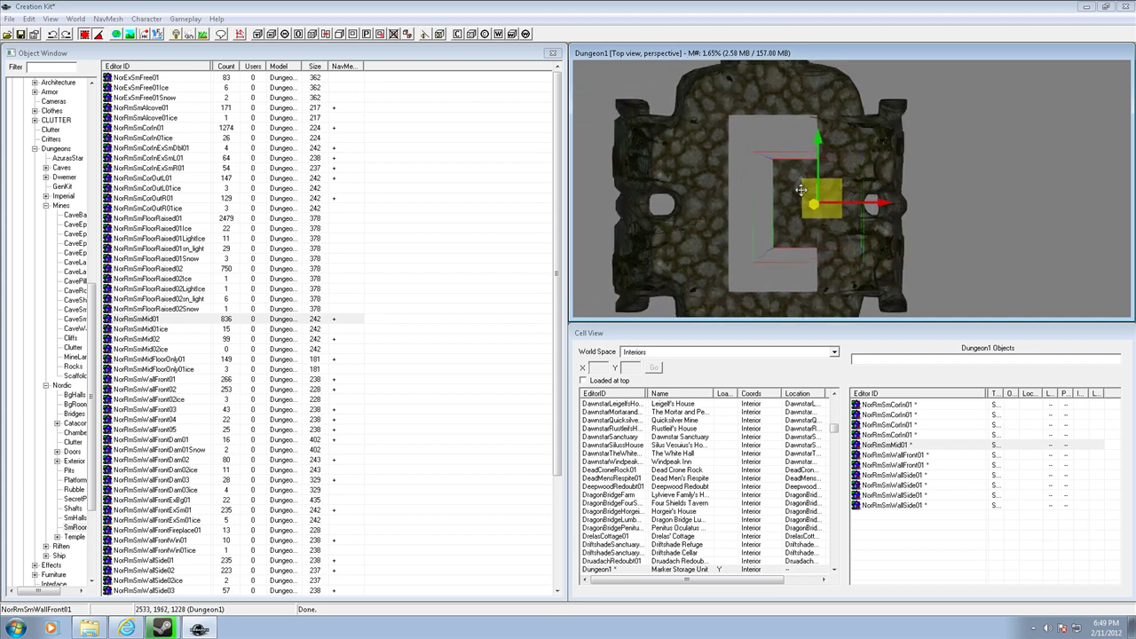
{"action": "left_click_drag", "start_coordinate": [877, 203], "coordinate": [847, 203]}
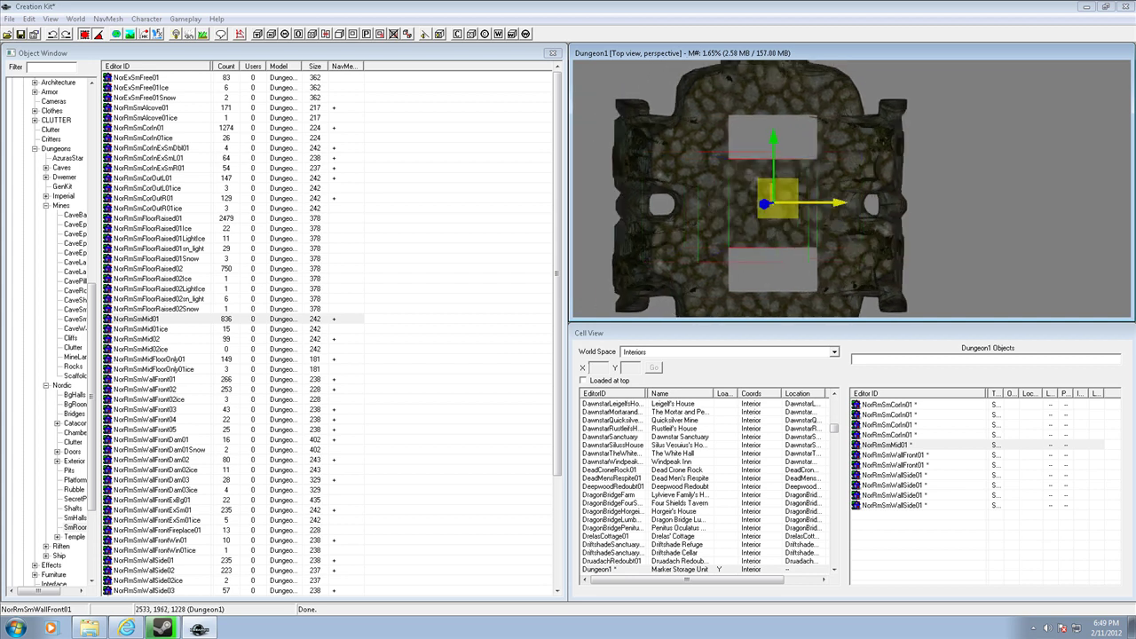
{"action": "left_click_drag", "start_coordinate": [777, 131], "coordinate": [777, 83]}
{"action": "middle_click_drag", "start_coordinate": [777, 83], "coordinate": [800, 86]}
Step: Duplicate the NorRmSmMid01 piece and snap the copy directly below it to fill the lower half of the central gap
{"action": "key", "text": "ctrl+d"}
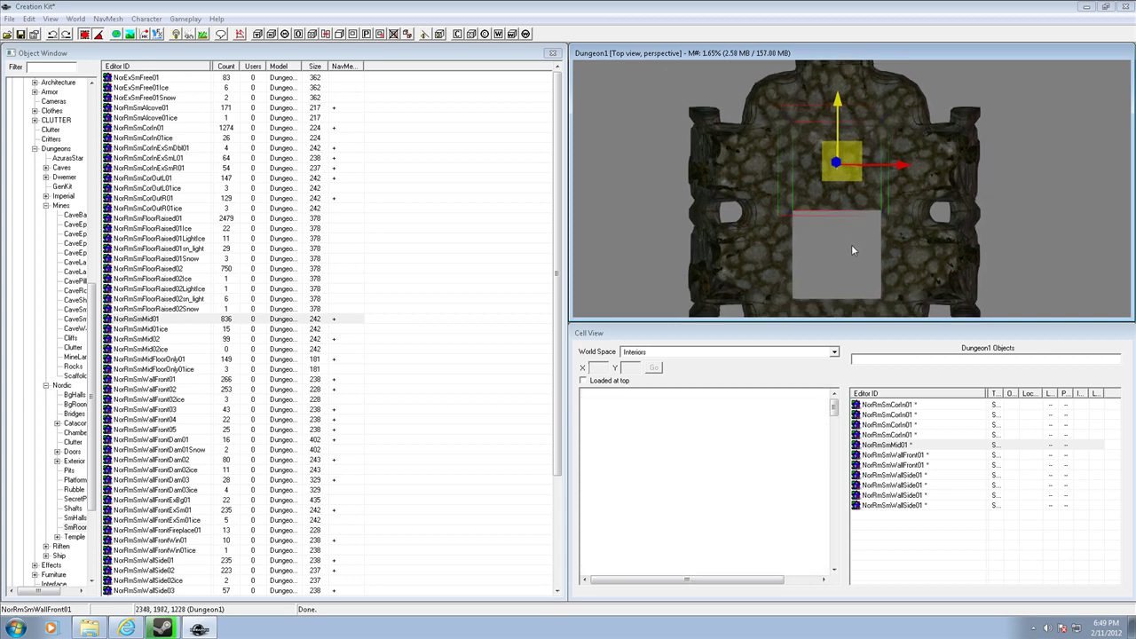
{"action": "left_click_drag", "start_coordinate": [837, 103], "coordinate": [838, 198]}
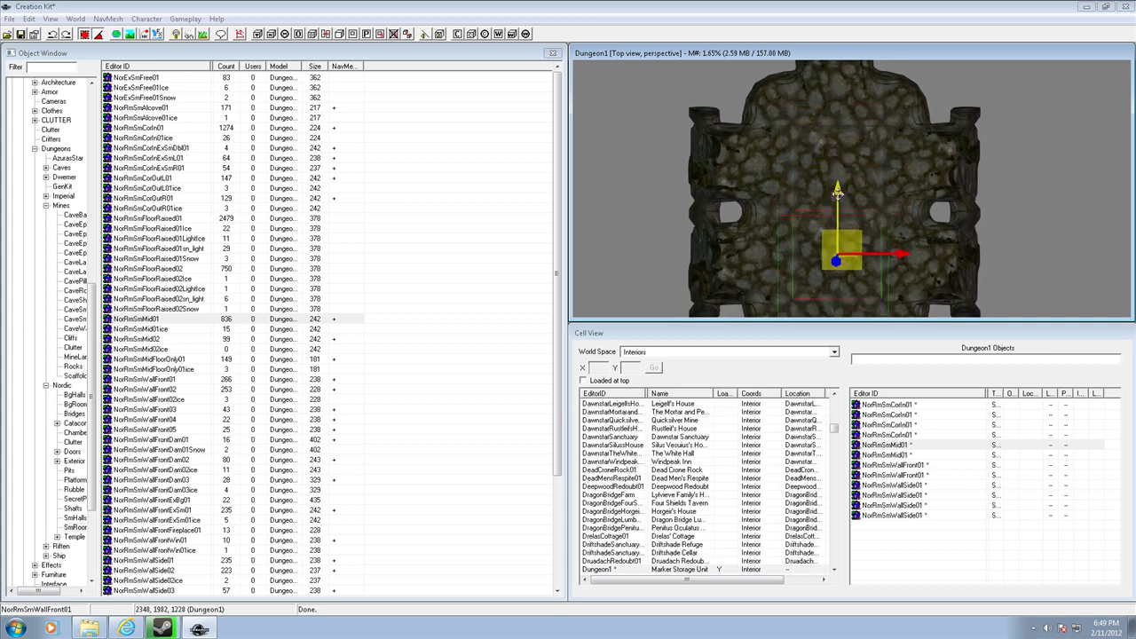
{"action": "mouse_move", "coordinate": [837, 194]}
{"action": "middle_mouse_down"}
{"action": "mouse_move", "coordinate": [839, 134]}
{"action": "mouse_move", "coordinate": [831, 205]}
{"action": "mouse_move", "coordinate": [835, 178]}
{"action": "mouse_move", "coordinate": [832, 192]}
{"action": "middle_mouse_up"}
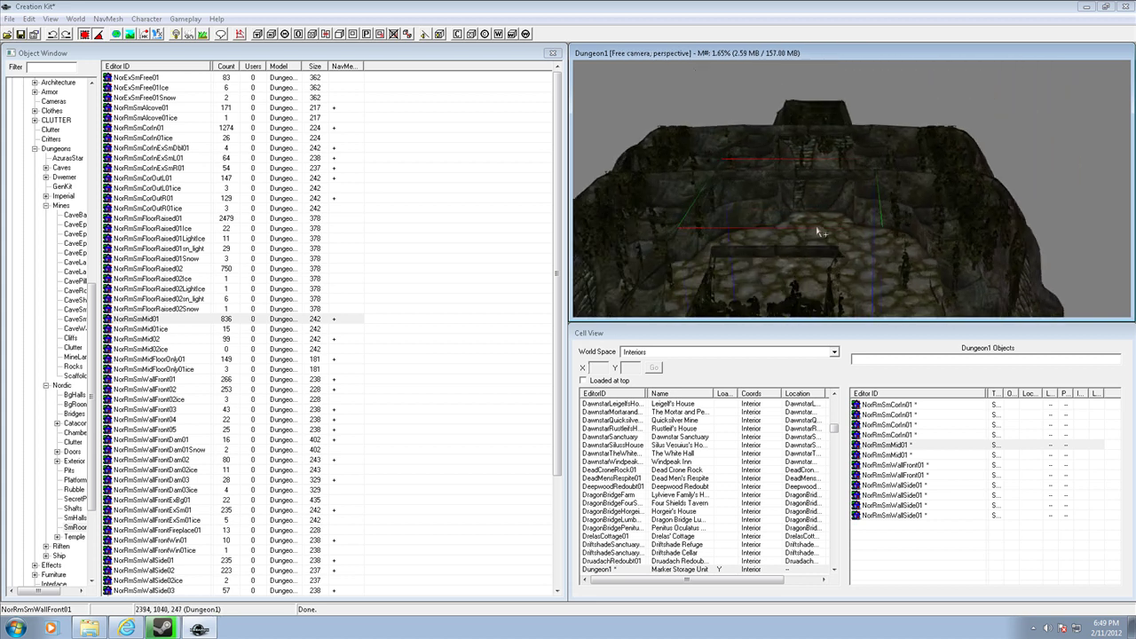
Step: Examine the enclosed room from free camera, left and top views, checking that the floor and wall pieces line up
{"action": "mouse_move", "coordinate": [818, 233]}
{"action": "middle_mouse_down", "text": "shift"}
{"action": "mouse_move", "coordinate": [832, 204]}
{"action": "mouse_move", "coordinate": [840, 212]}
{"action": "mouse_move", "coordinate": [809, 228]}
{"action": "mouse_move", "coordinate": [857, 246]}
{"action": "mouse_move", "coordinate": [813, 250]}
{"action": "middle_mouse_up", "text": "shift"}
{"action": "key", "text": "c"}
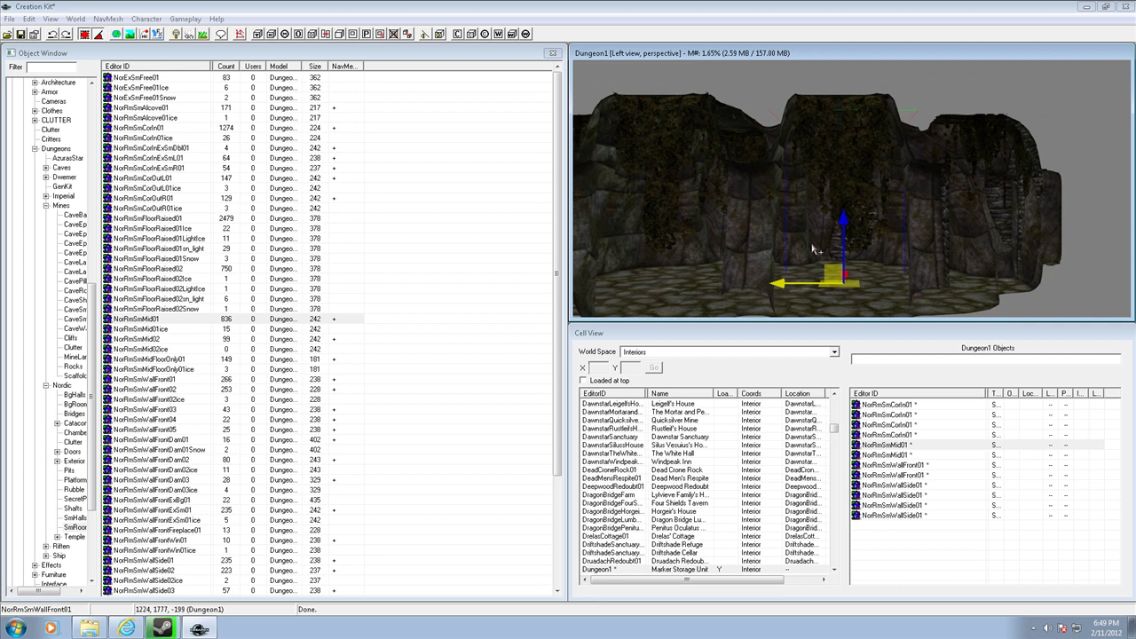
{"action": "key", "text": "t"}
{"action": "scroll", "coordinate": [826, 187], "scroll_direction": "down", "scroll_amount": 2}
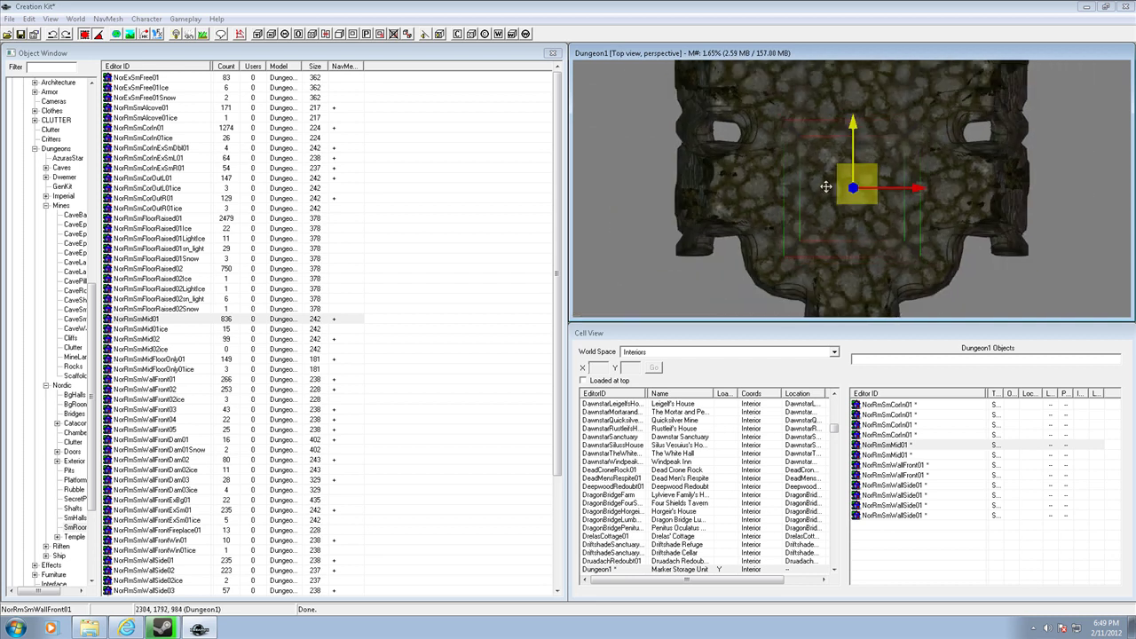
{"action": "scroll", "coordinate": [826, 167], "scroll_direction": "down", "scroll_amount": 3}
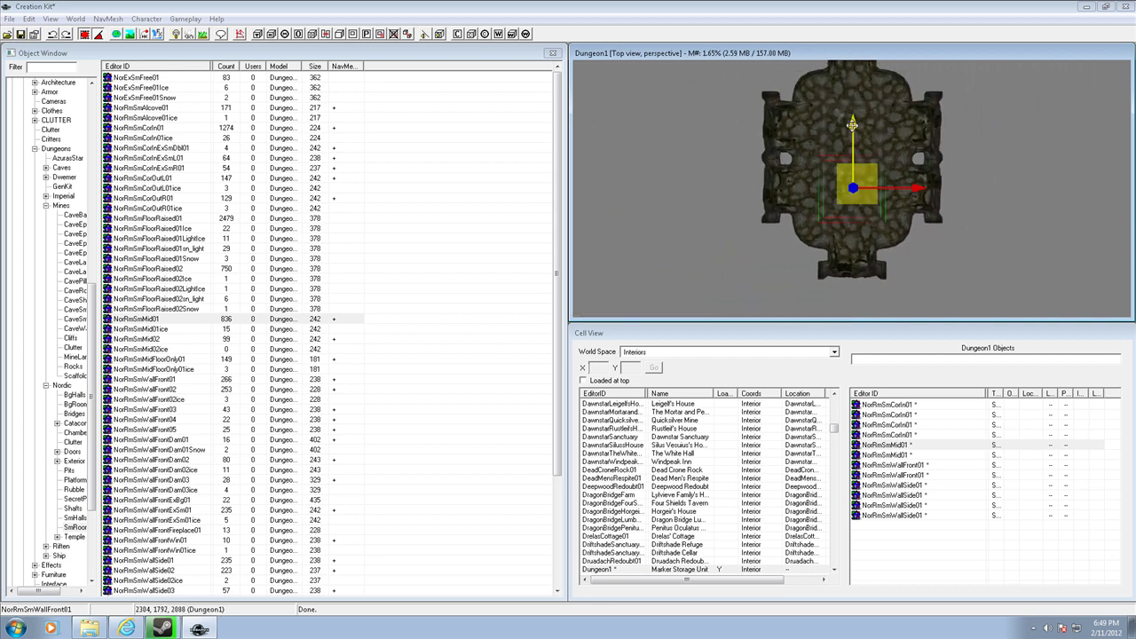
{"action": "middle_click_drag", "start_coordinate": [852, 126], "coordinate": [847, 148]}
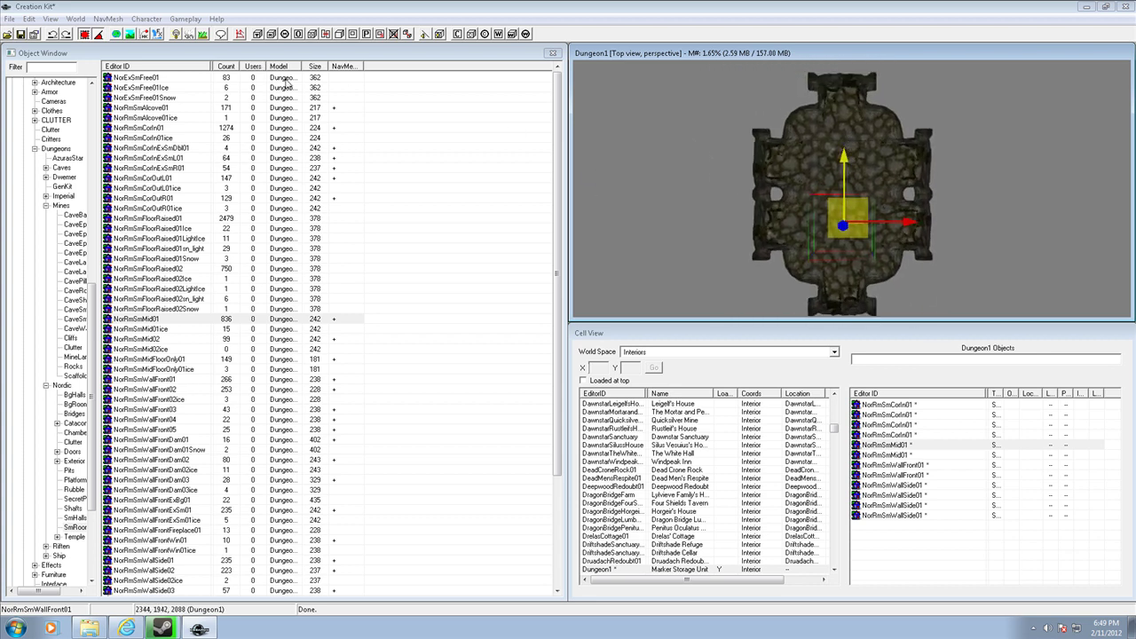
{"action": "scroll", "coordinate": [821, 182], "scroll_direction": "up", "scroll_amount": 5}
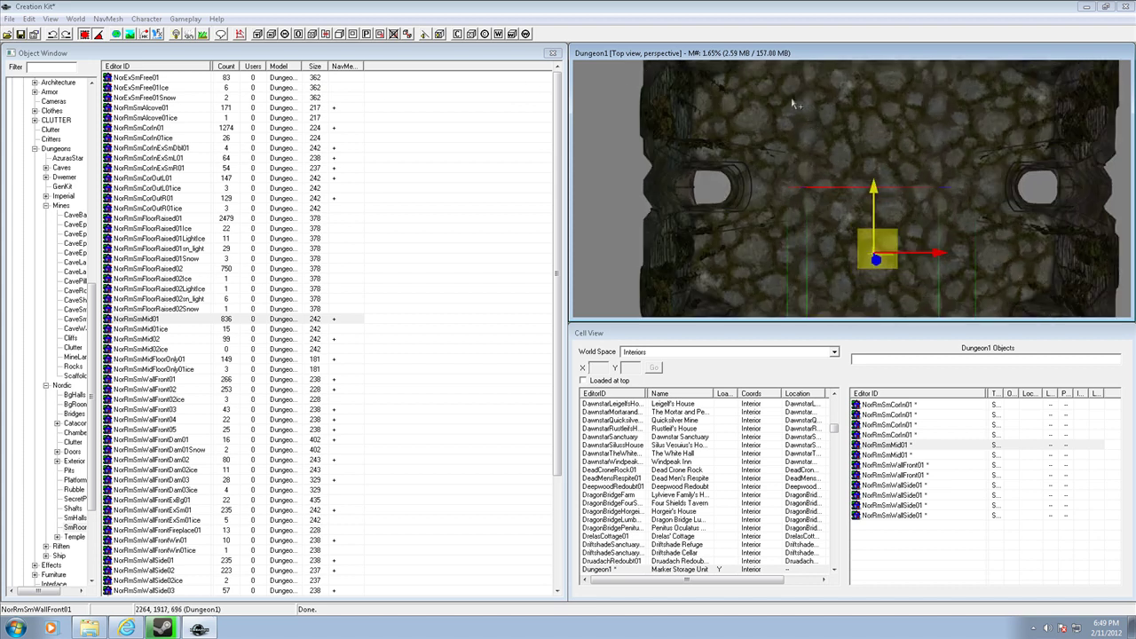
{"action": "middle_click_drag", "start_coordinate": [792, 100], "coordinate": [777, 135]}
{"action": "scroll", "coordinate": [815, 142], "scroll_direction": "down", "scroll_amount": 4}
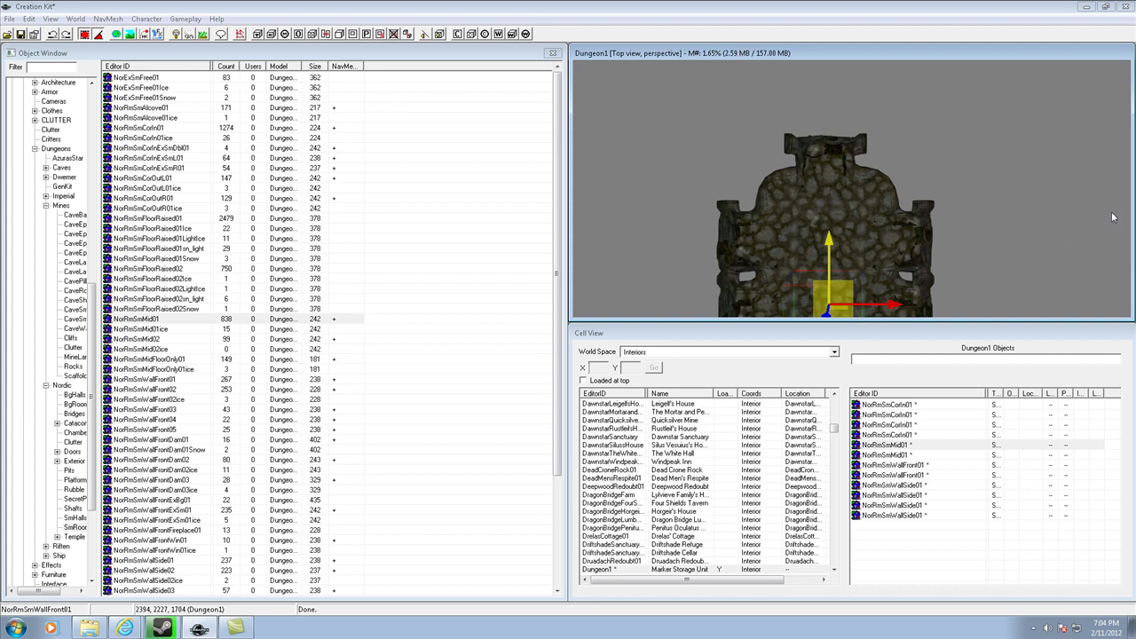
{"action": "mouse_move", "coordinate": [948, 222]}
{"action": "middle_mouse_down"}
{"action": "mouse_move", "coordinate": [939, 185]}
{"action": "mouse_move", "coordinate": [969, 153]}
{"action": "mouse_move", "coordinate": [940, 221]}
{"action": "mouse_move", "coordinate": [977, 80]}
{"action": "mouse_move", "coordinate": [994, 71]}
{"action": "mouse_move", "coordinate": [958, 120]}
{"action": "mouse_move", "coordinate": [972, 197]}
{"action": "mouse_move", "coordinate": [949, 213]}
{"action": "mouse_move", "coordinate": [1017, 198]}
{"action": "mouse_move", "coordinate": [963, 233]}
{"action": "middle_mouse_up"}
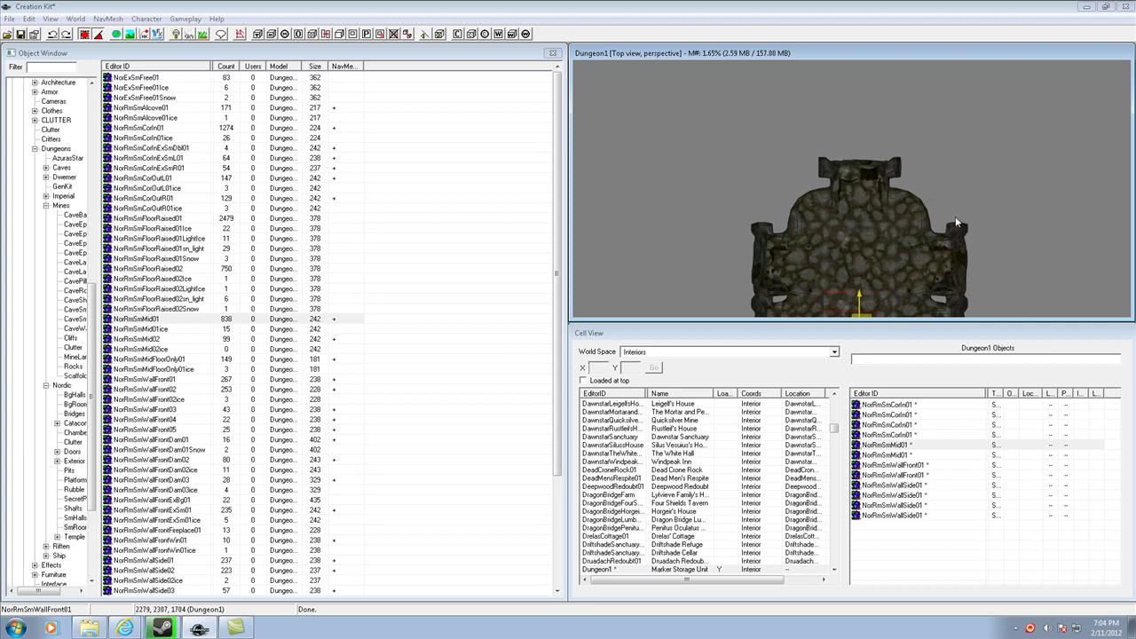
{"action": "middle_click_drag", "start_coordinate": [953, 184], "coordinate": [955, 112]}
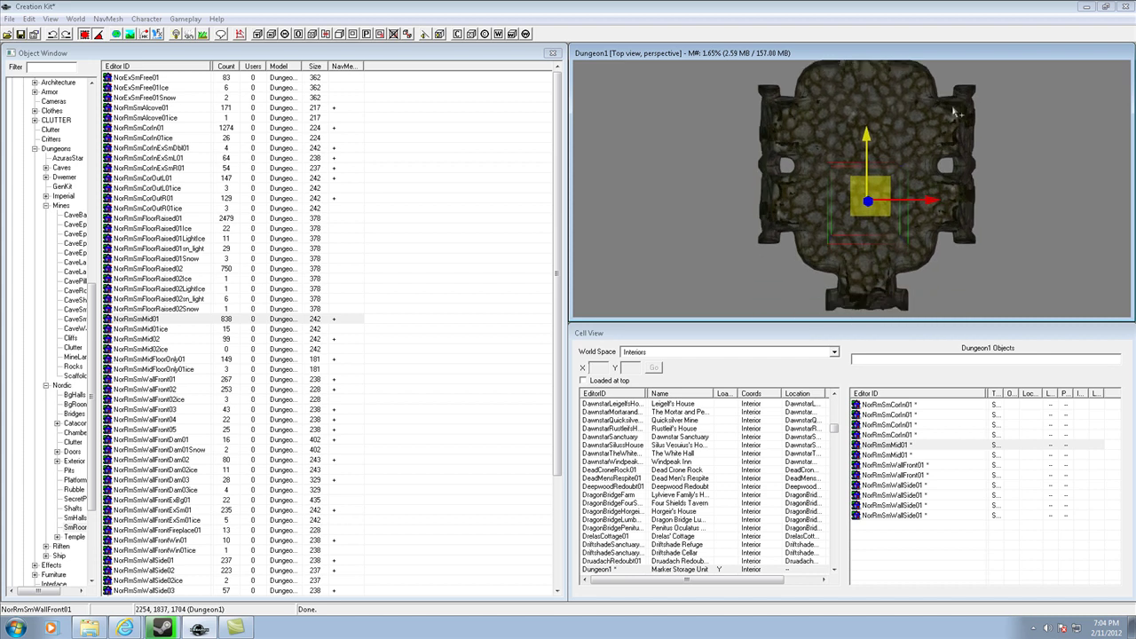
{"action": "middle_click_drag", "start_coordinate": [973, 160], "coordinate": [972, 172]}
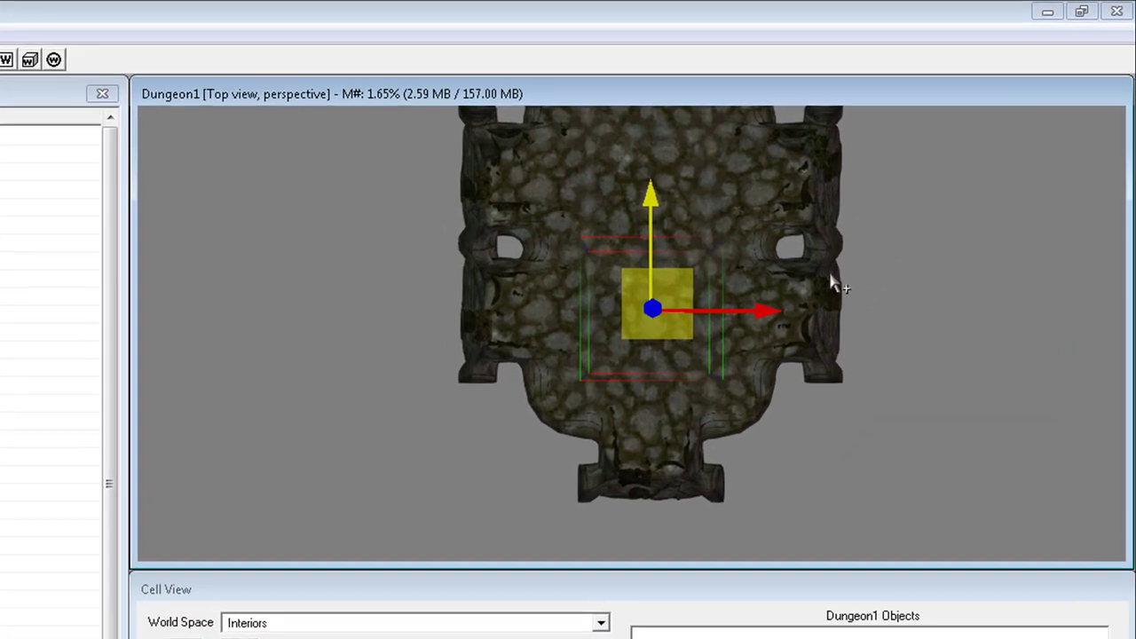
{"action": "middle_click_drag", "start_coordinate": [965, 159], "coordinate": [944, 186]}
{"action": "middle_click_drag", "start_coordinate": [798, 330], "coordinate": [846, 399]}
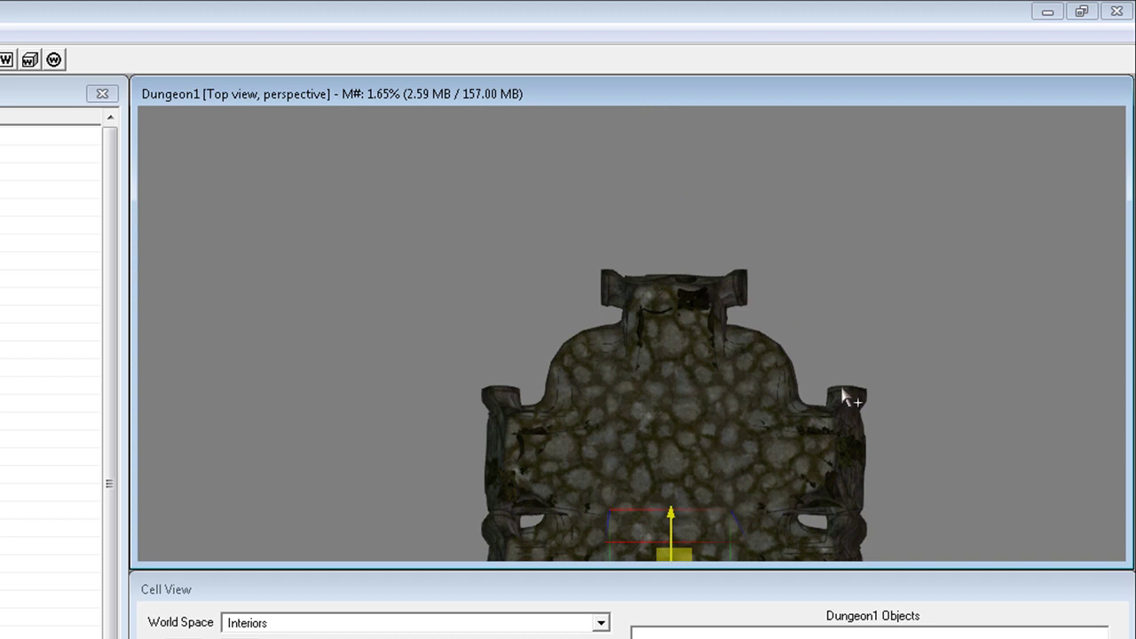